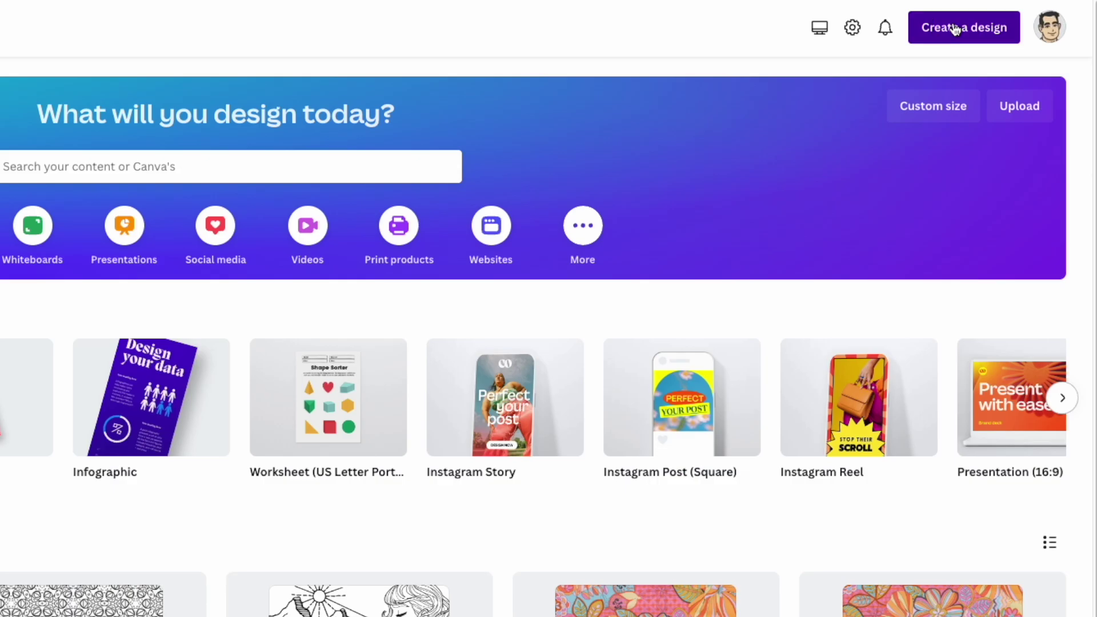
Start a new custom-size design using the recent 4500 × 5400 px entry.
{"action": "left_click", "coordinate": [1015, 52]}
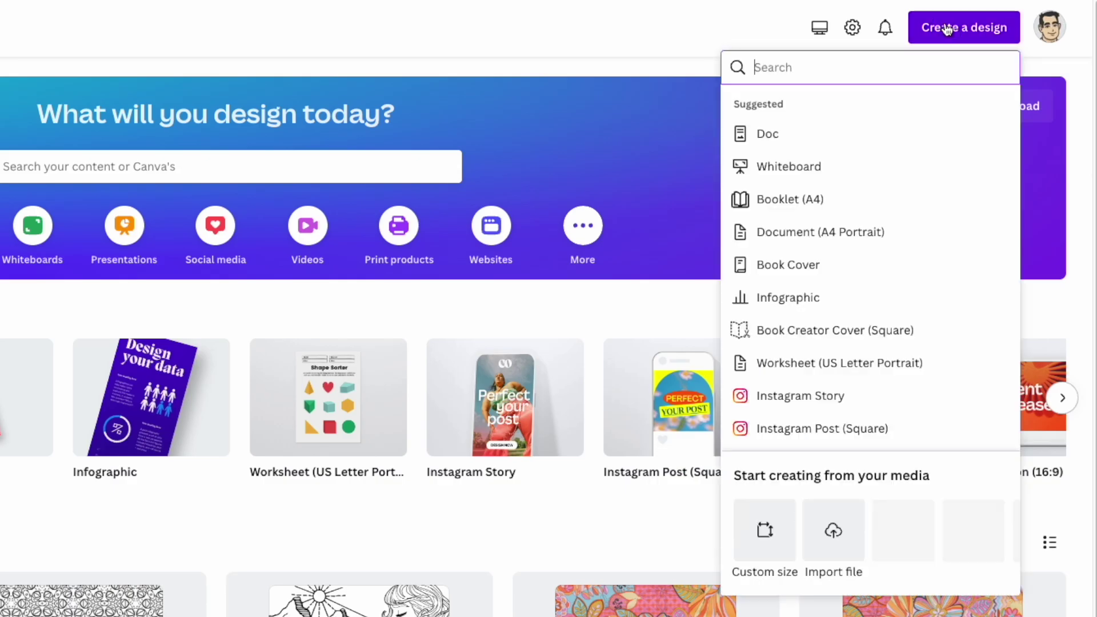
{"action": "left_click", "coordinate": [765, 530]}
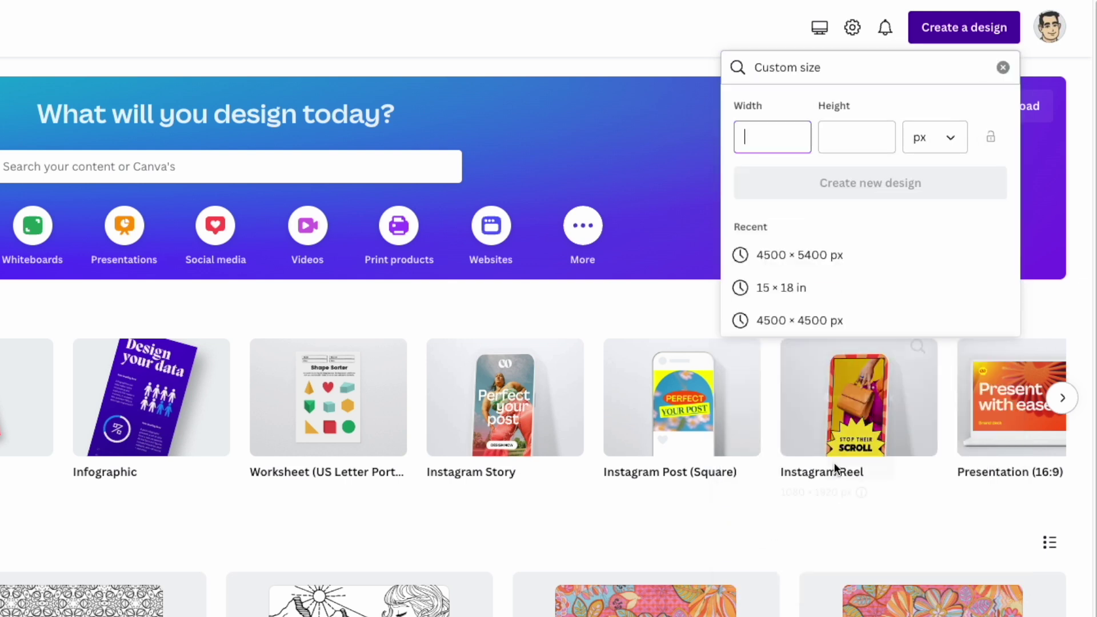
{"action": "left_click", "coordinate": [761, 259]}
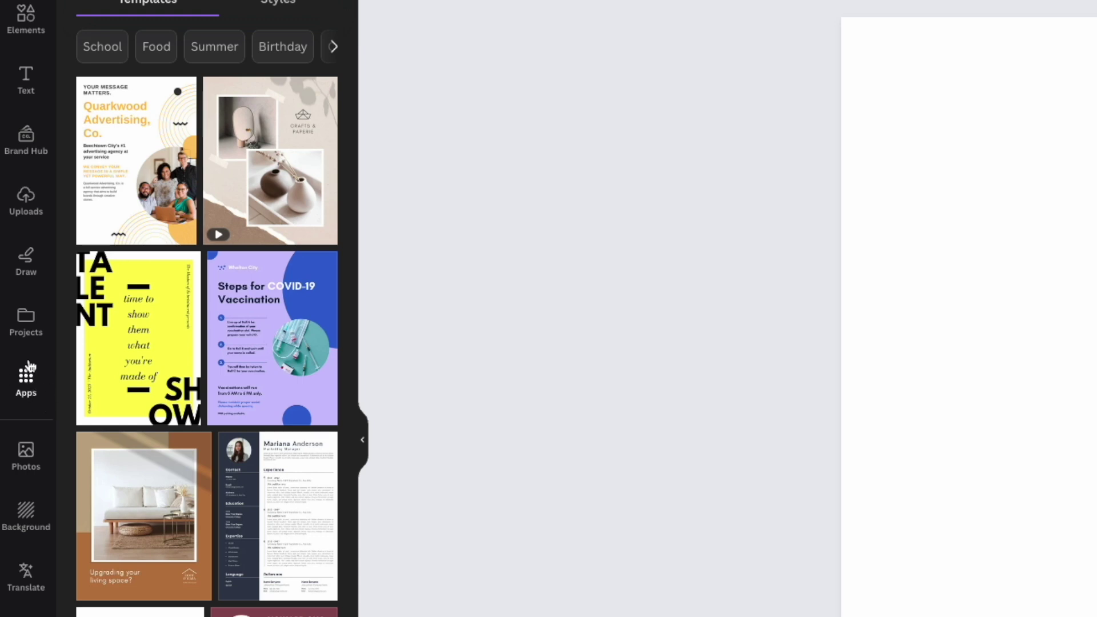
Launch the TypeCraft app from the Apps panel's Create something new section.
{"action": "left_click", "coordinate": [27, 393]}
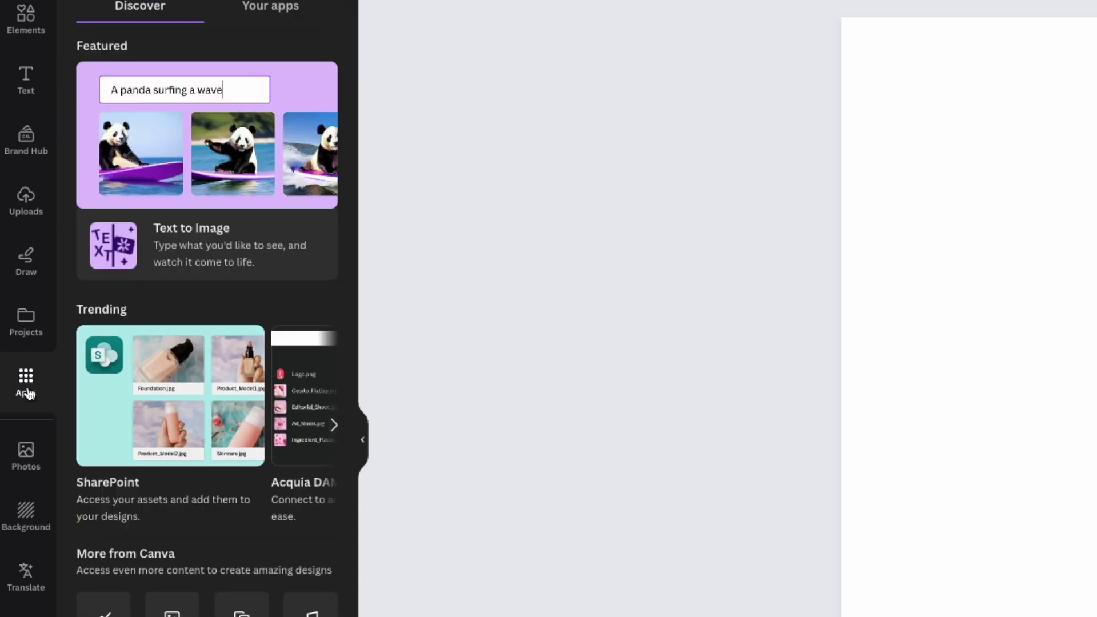
{"action": "scroll", "coordinate": [273, 356], "scroll_direction": "down", "scroll_amount": 10}
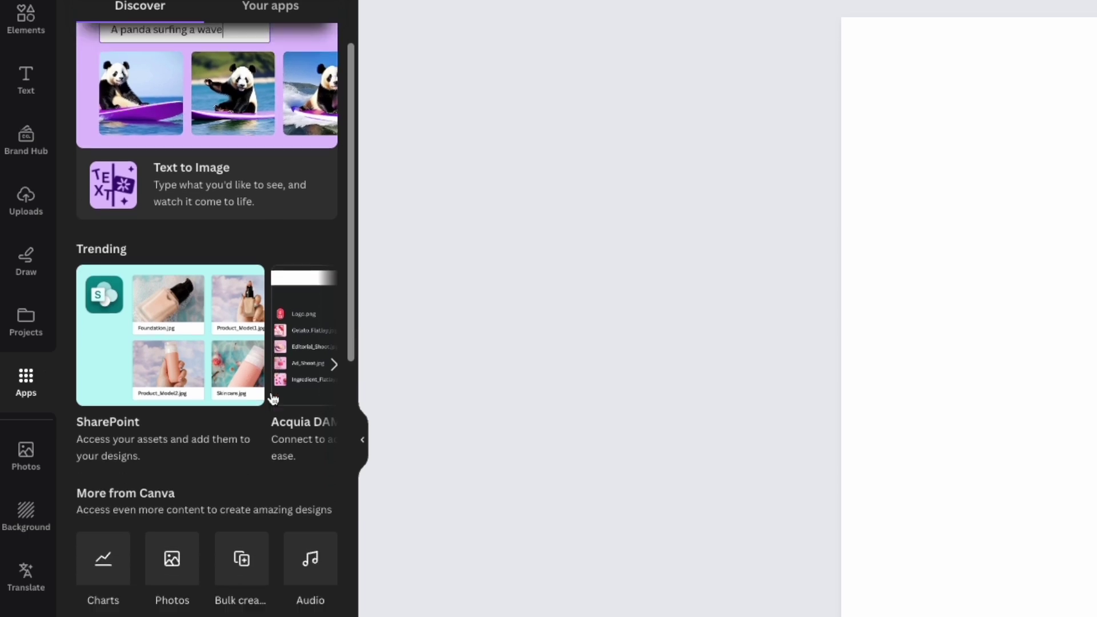
{"action": "scroll", "coordinate": [273, 399], "scroll_direction": "down", "scroll_amount": 1}
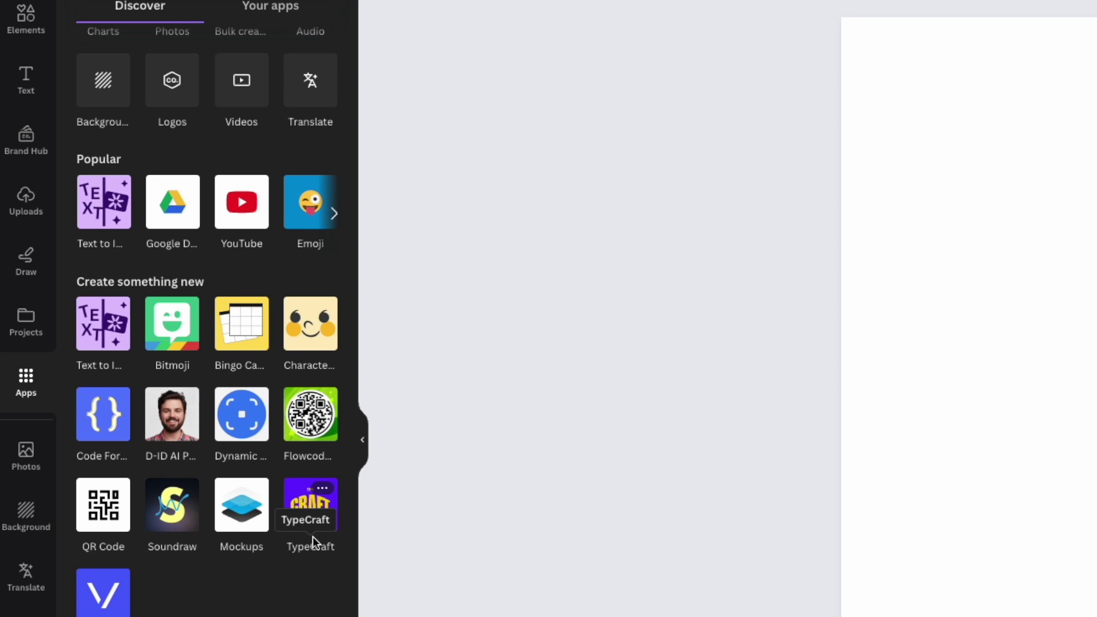
{"action": "left_click", "coordinate": [301, 507]}
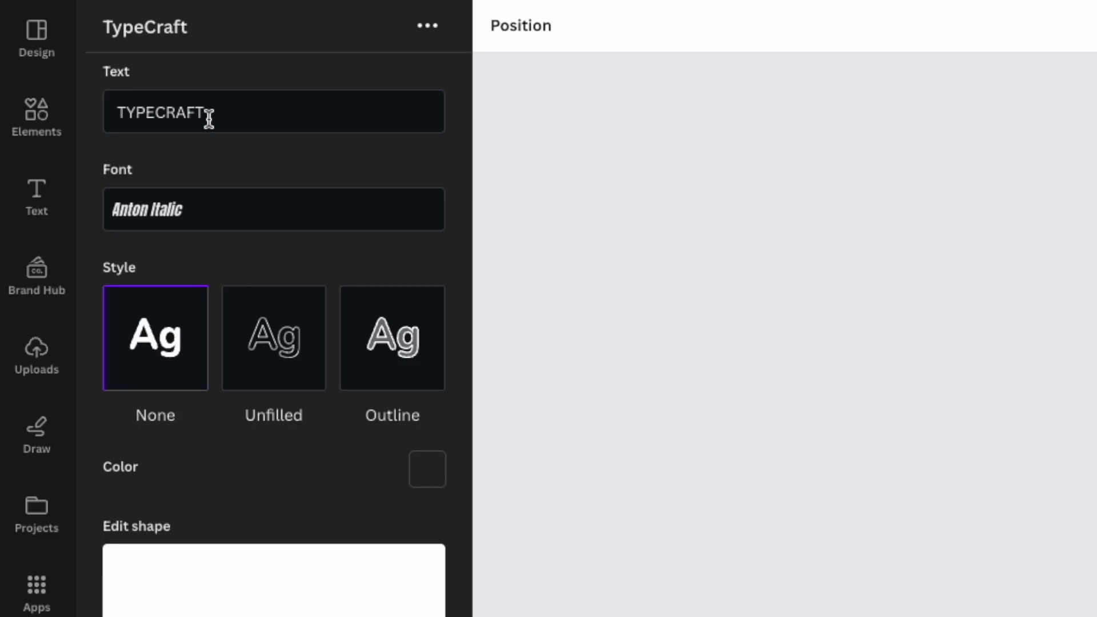
Replace the default TYPECRAFT text with 'California'.
{"action": "left_click", "coordinate": [115, 110]}
{"action": "double_click", "coordinate": [117, 109]}
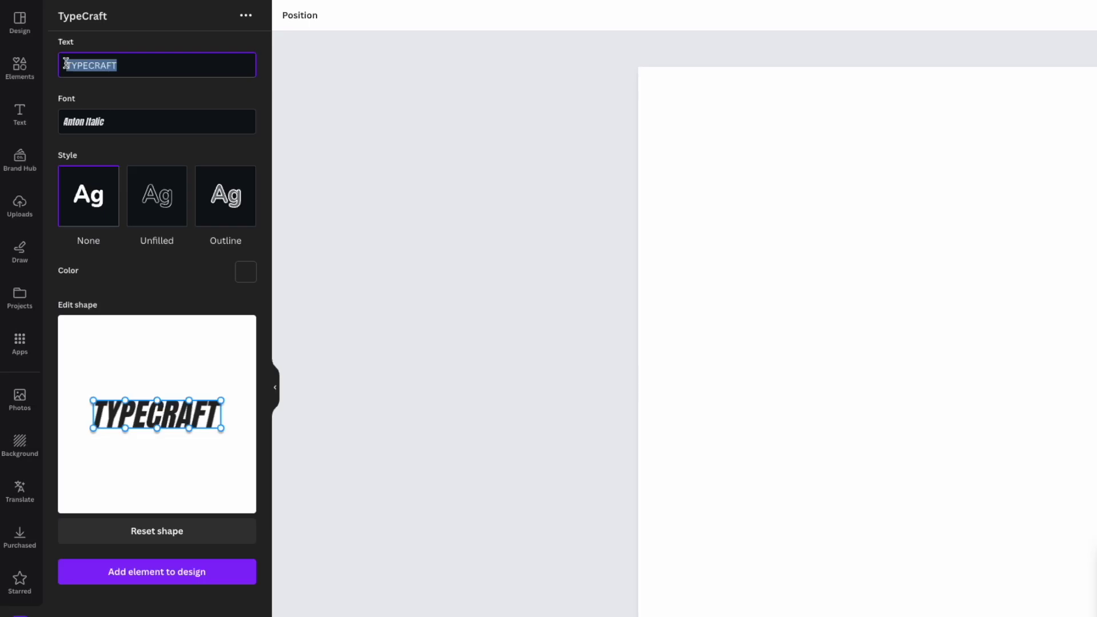
{"action": "type", "text": "Cal"}
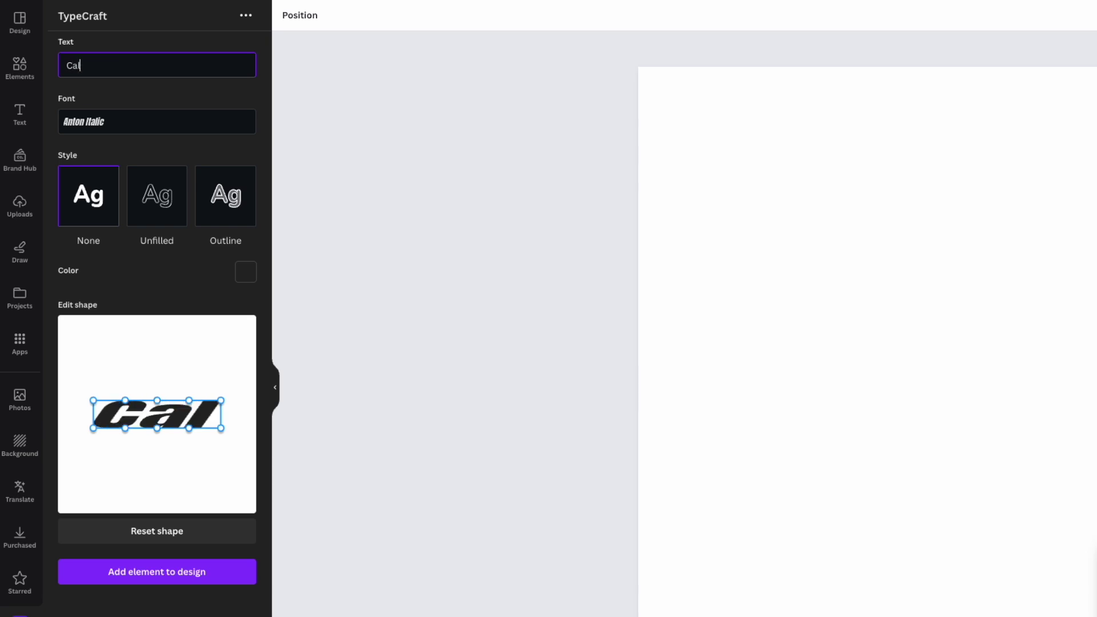
{"action": "type", "text": "ifornia"}
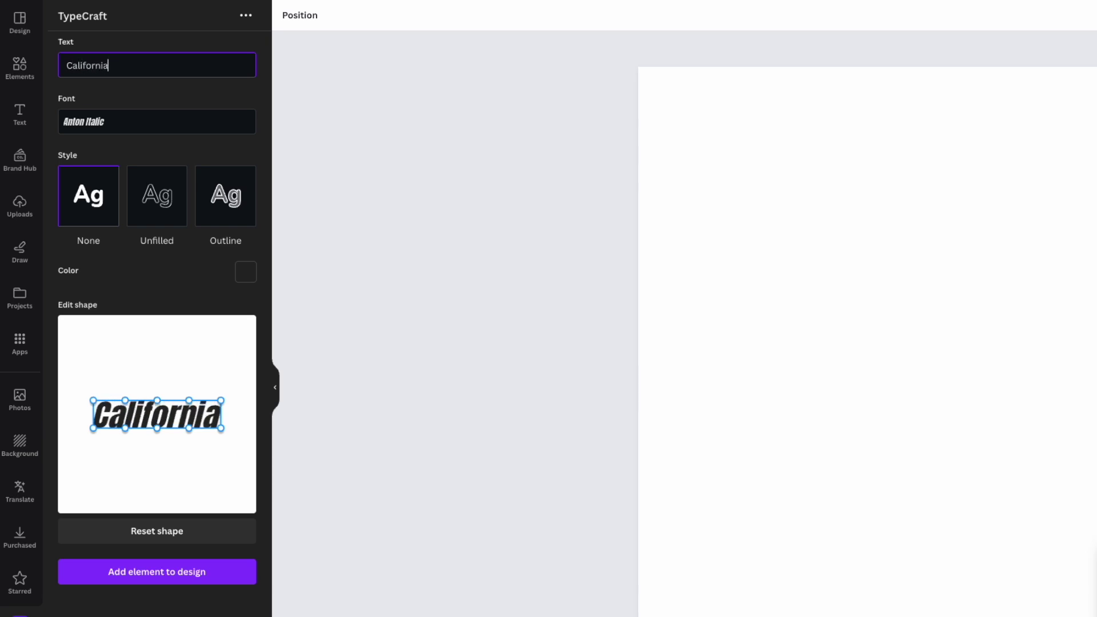
{"action": "left_click", "coordinate": [93, 122]}
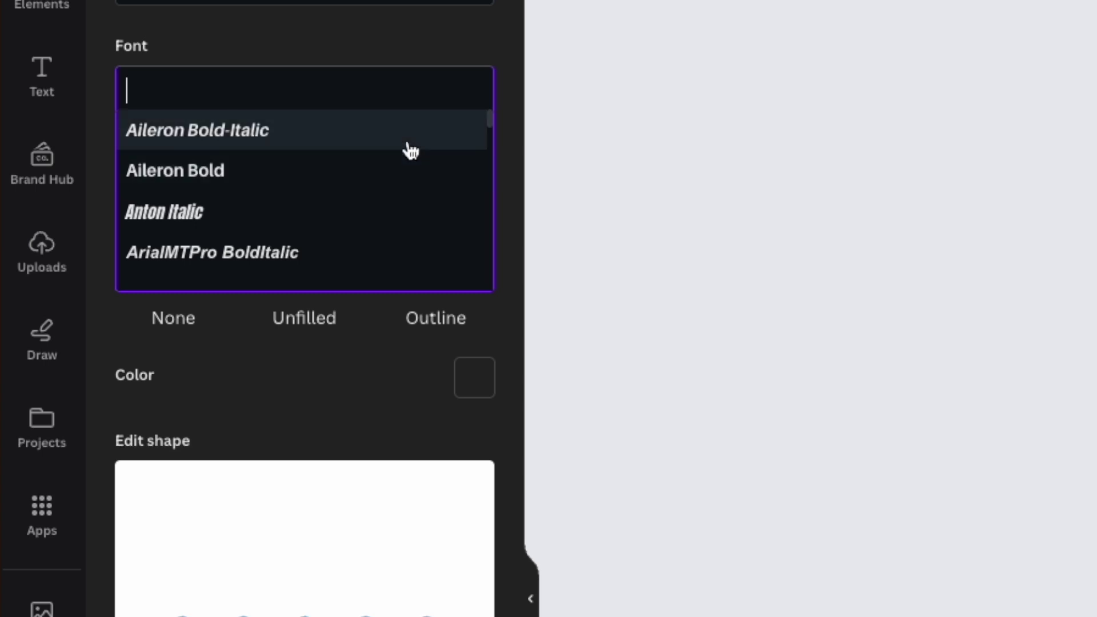
Scroll far down the font list and apply the Lethal font to California.
{"action": "scroll", "coordinate": [411, 147], "scroll_direction": "down", "scroll_amount": 1}
{"action": "scroll", "coordinate": [412, 147], "scroll_direction": "down", "scroll_amount": 5}
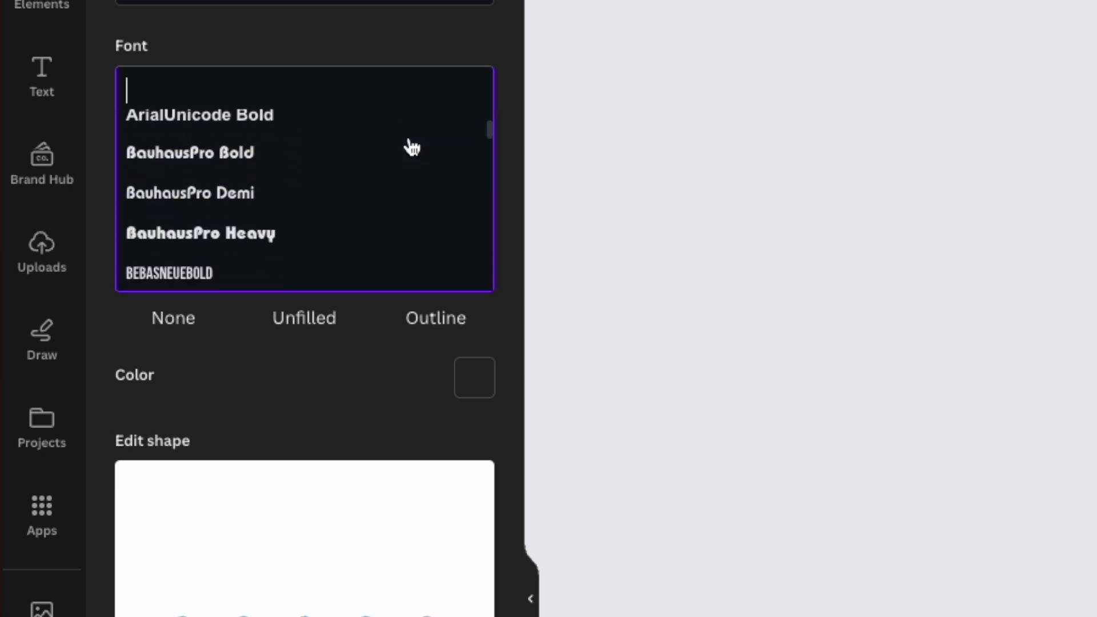
{"action": "scroll", "coordinate": [411, 148], "scroll_direction": "down", "scroll_amount": 6}
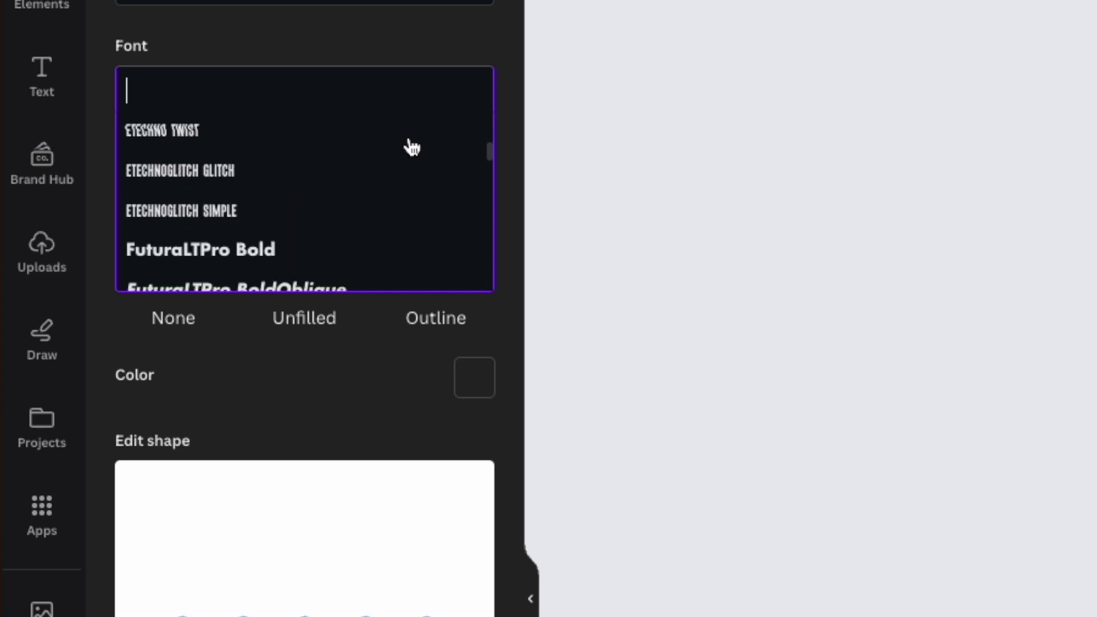
{"action": "scroll", "coordinate": [411, 148], "scroll_direction": "down", "scroll_amount": 6}
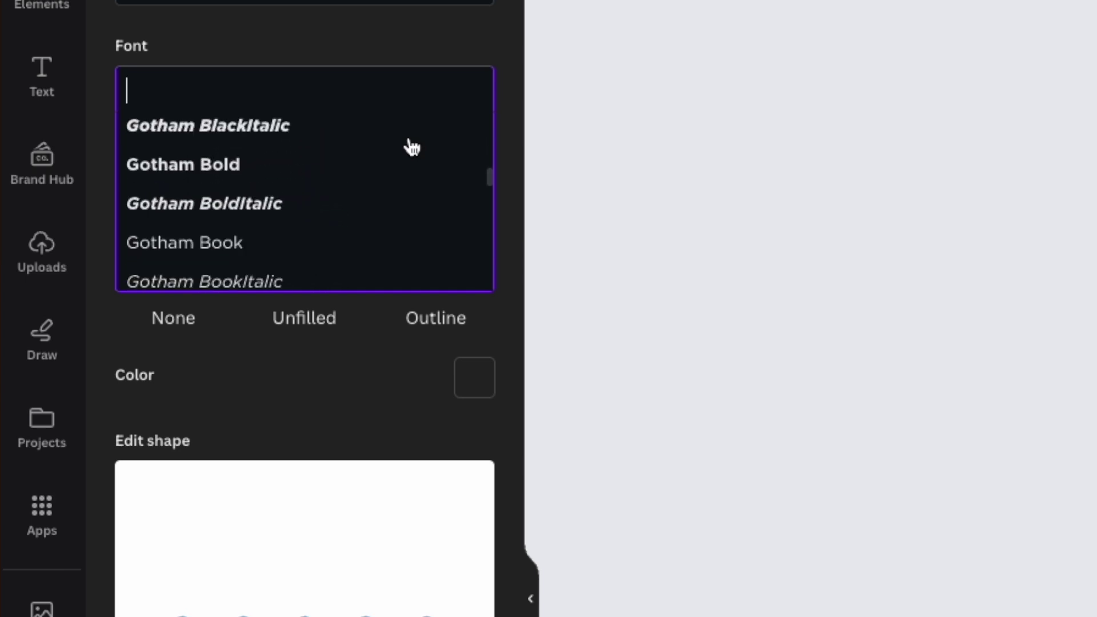
{"action": "scroll", "coordinate": [411, 147], "scroll_direction": "down", "scroll_amount": 4}
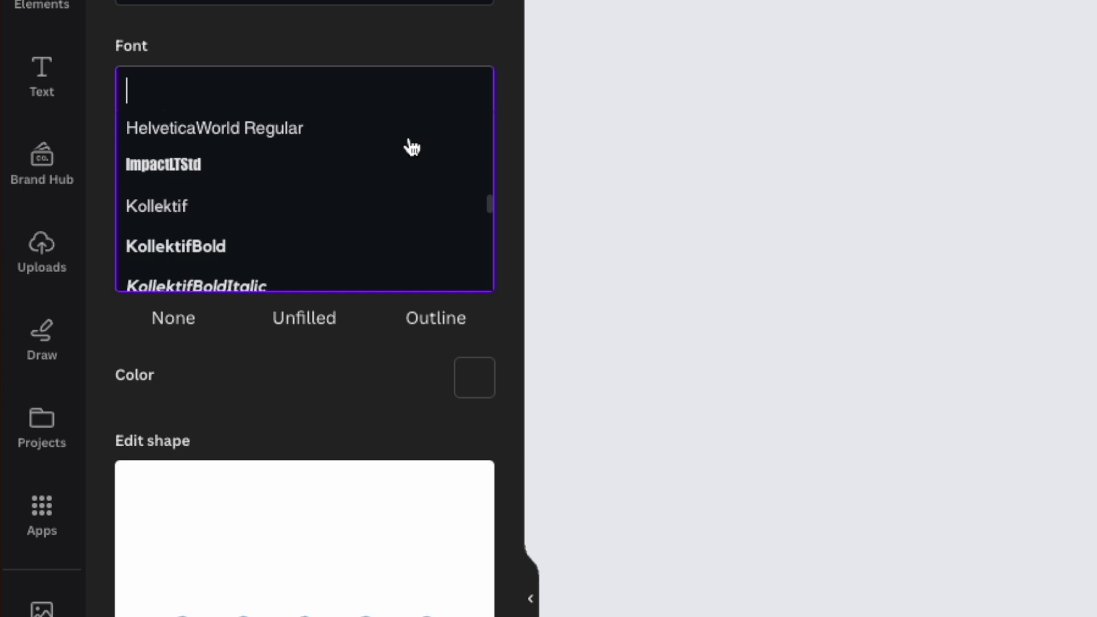
{"action": "scroll", "coordinate": [411, 147], "scroll_direction": "down", "scroll_amount": 2}
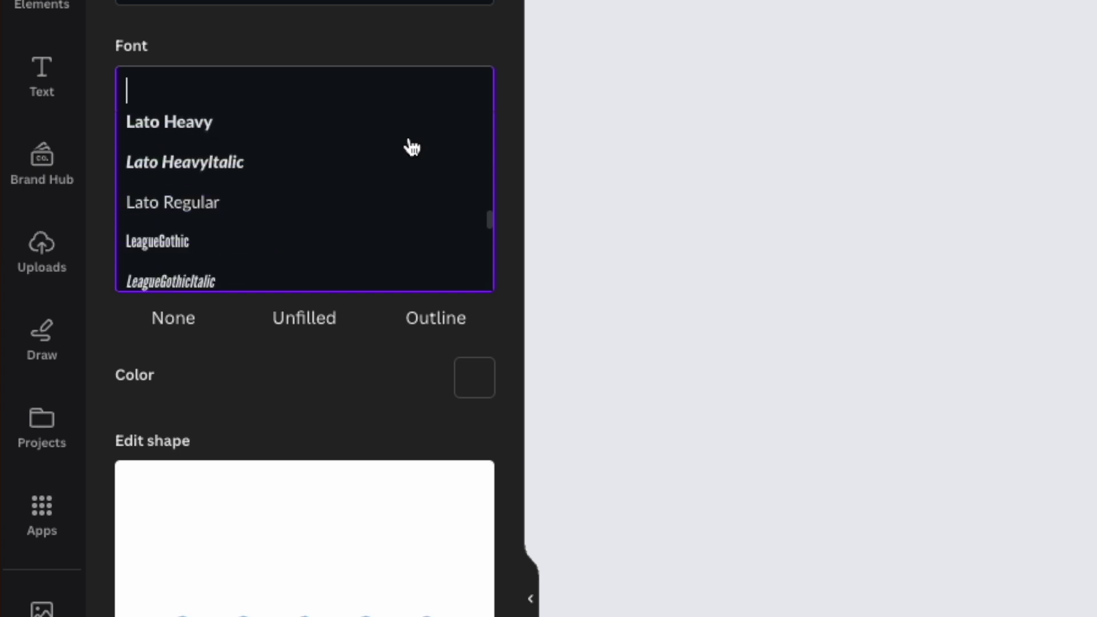
{"action": "scroll", "coordinate": [412, 147], "scroll_direction": "down", "scroll_amount": 1}
{"action": "scroll", "coordinate": [412, 148], "scroll_direction": "down", "scroll_amount": 1}
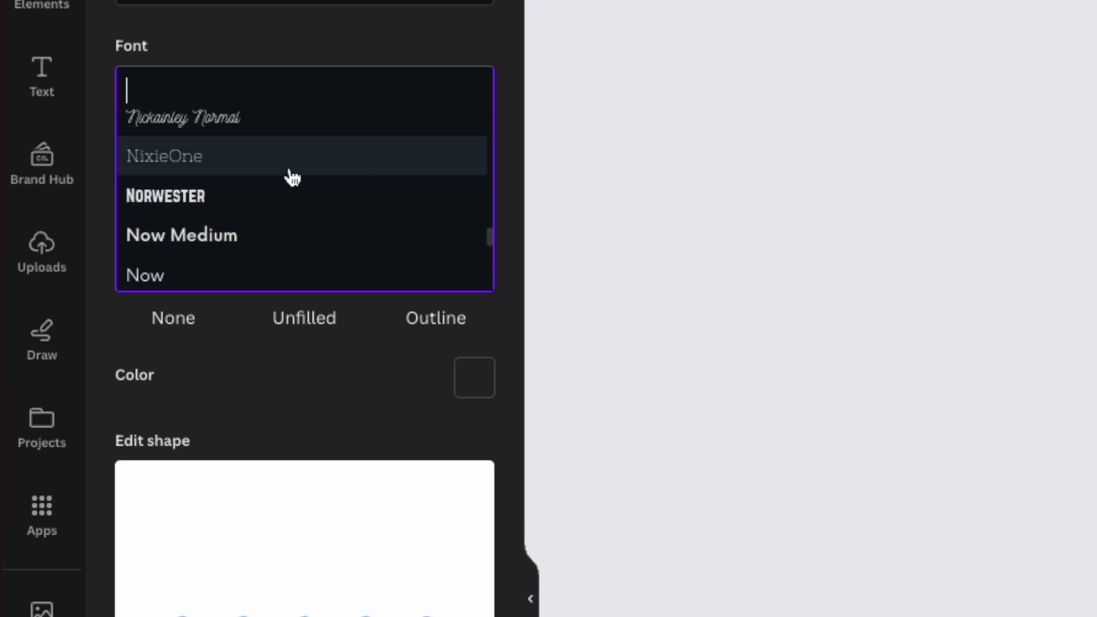
{"action": "scroll", "coordinate": [351, 211], "scroll_direction": "down", "scroll_amount": 2}
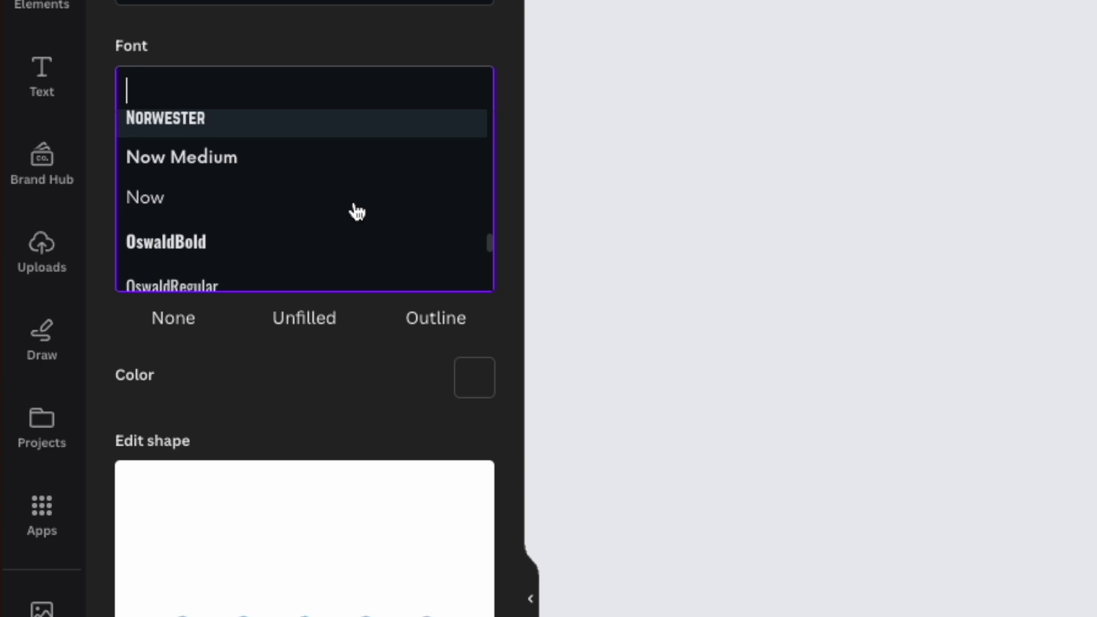
{"action": "scroll", "coordinate": [354, 211], "scroll_direction": "down", "scroll_amount": 3}
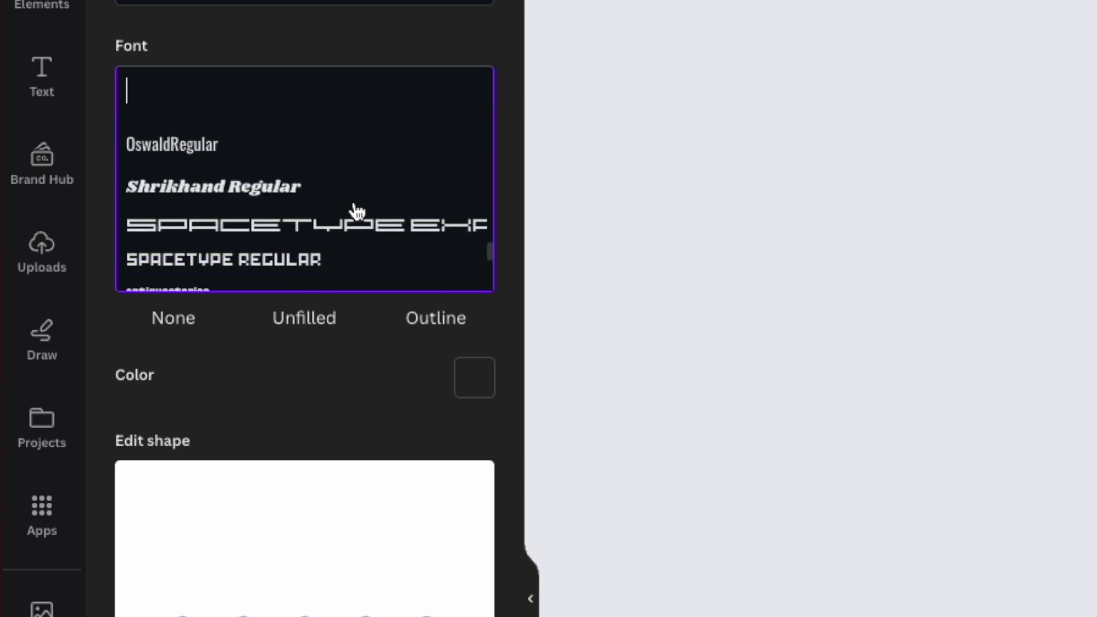
{"action": "scroll", "coordinate": [392, 194], "scroll_direction": "down", "scroll_amount": 1}
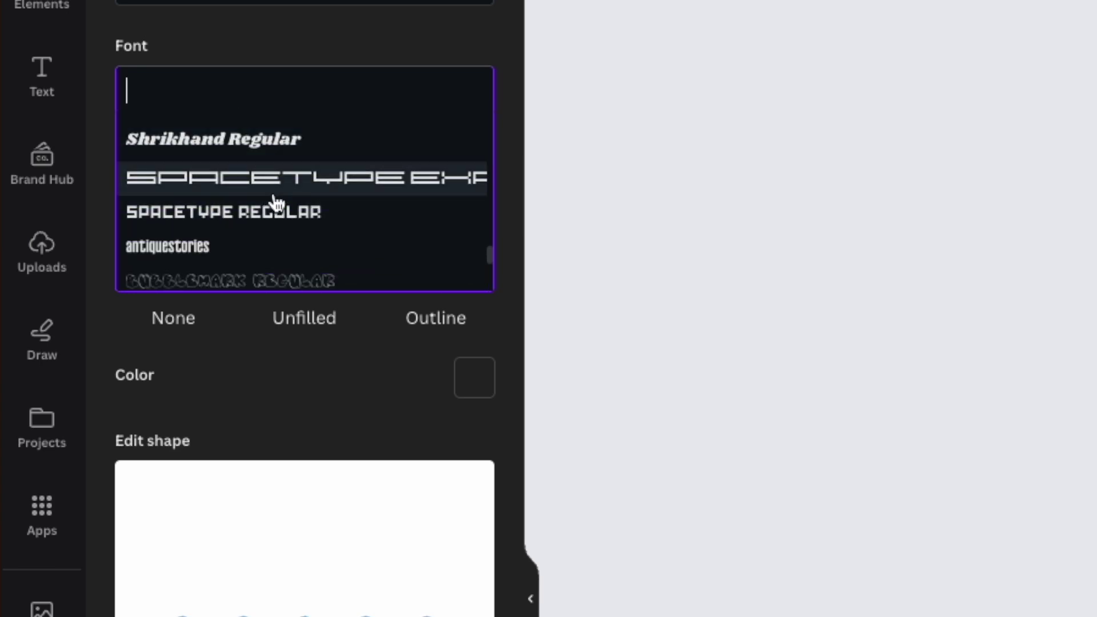
{"action": "scroll", "coordinate": [266, 223], "scroll_direction": "down", "scroll_amount": 4}
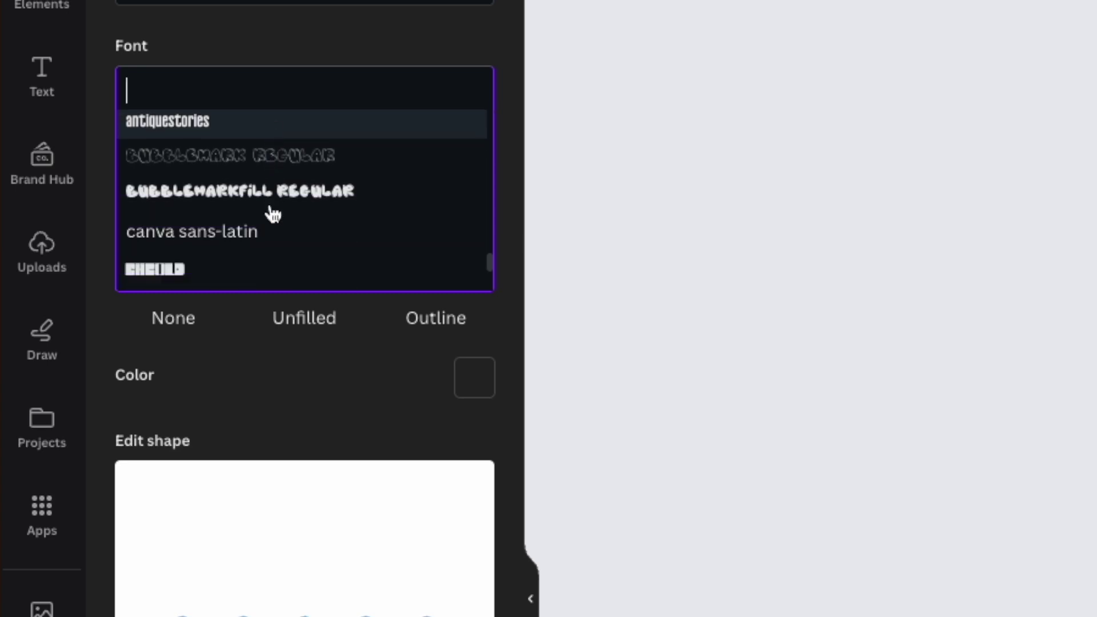
{"action": "scroll", "coordinate": [273, 214], "scroll_direction": "down", "scroll_amount": 5}
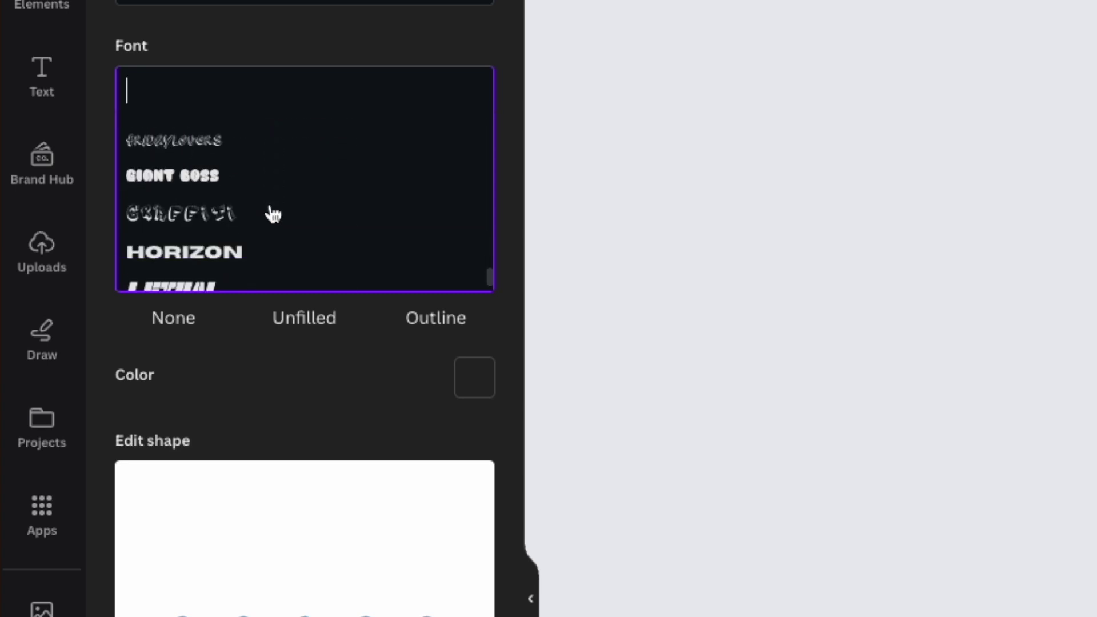
{"action": "scroll", "coordinate": [274, 214], "scroll_direction": "down", "scroll_amount": 1}
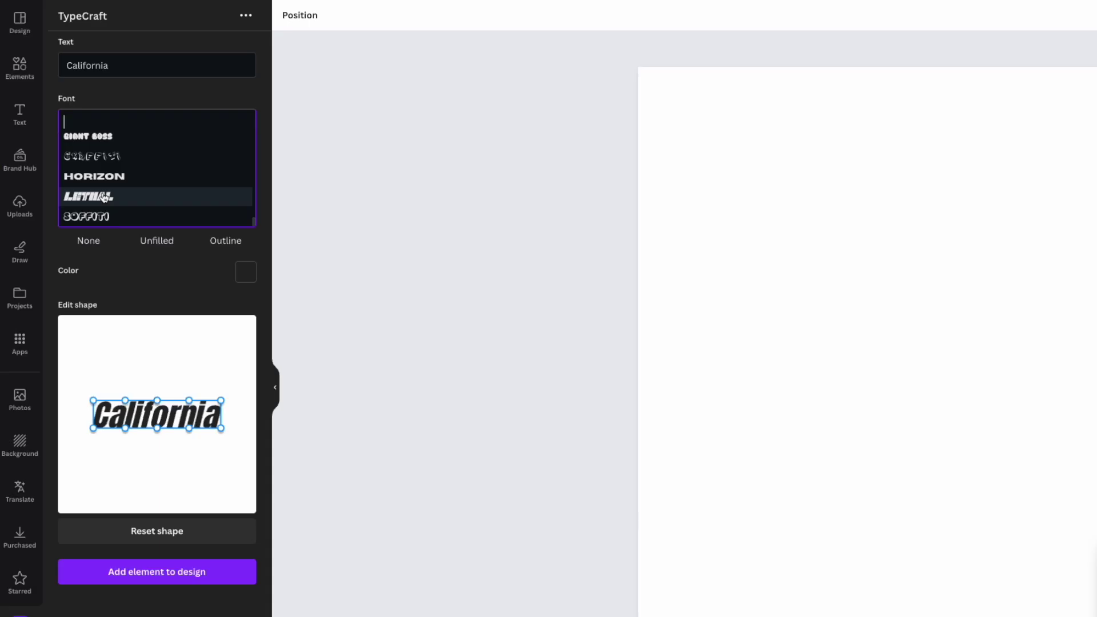
{"action": "left_click", "coordinate": [204, 236]}
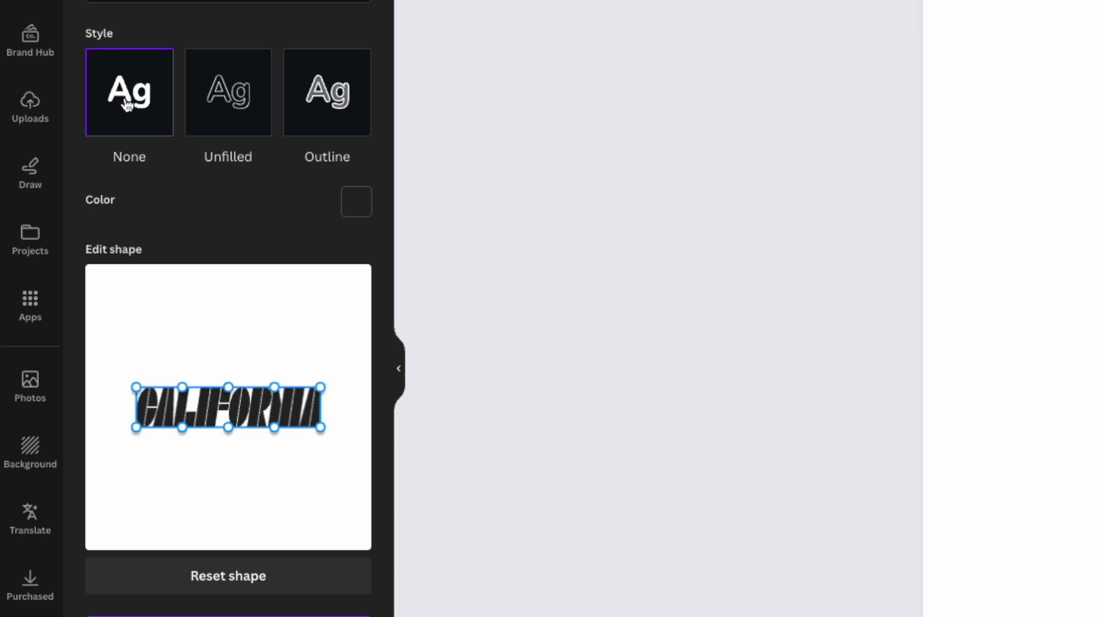
Try an unfilled letter style with a thicker black #000000 border.
{"action": "left_click", "coordinate": [217, 130]}
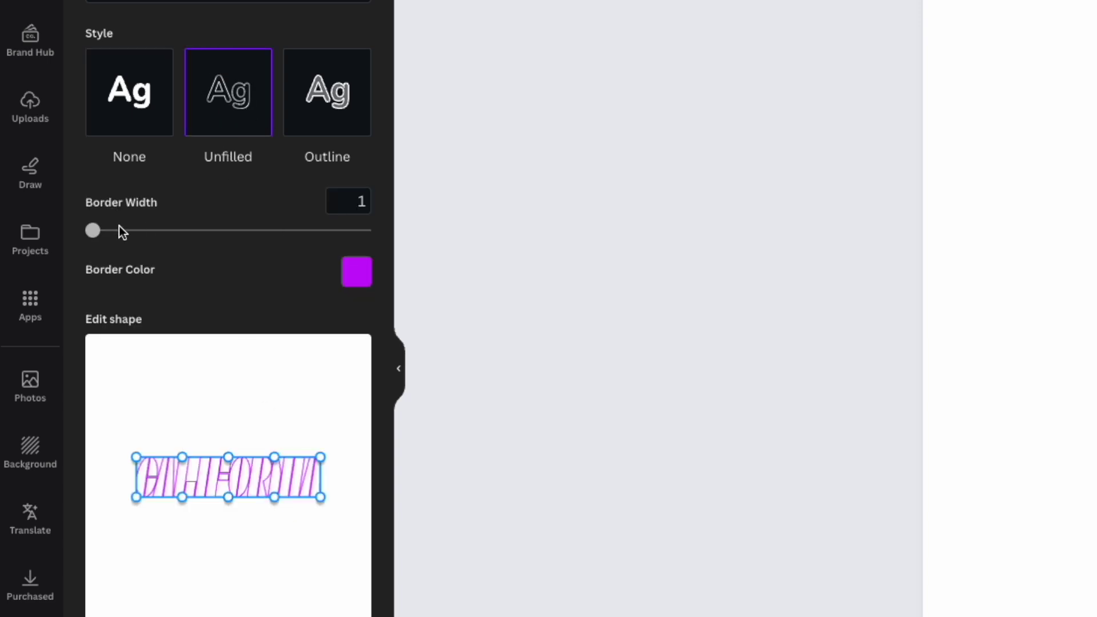
{"action": "left_click_drag", "start_coordinate": [93, 230], "coordinate": [151, 233]}
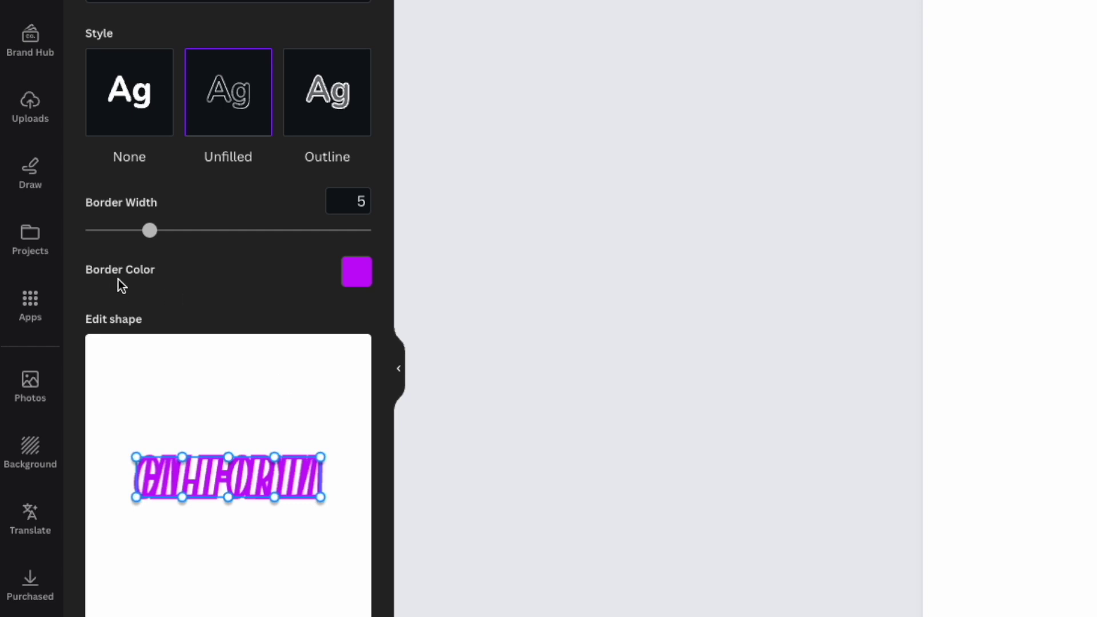
{"action": "left_click", "coordinate": [365, 277]}
{"action": "left_click_drag", "start_coordinate": [200, 115], "coordinate": [102, 161]}
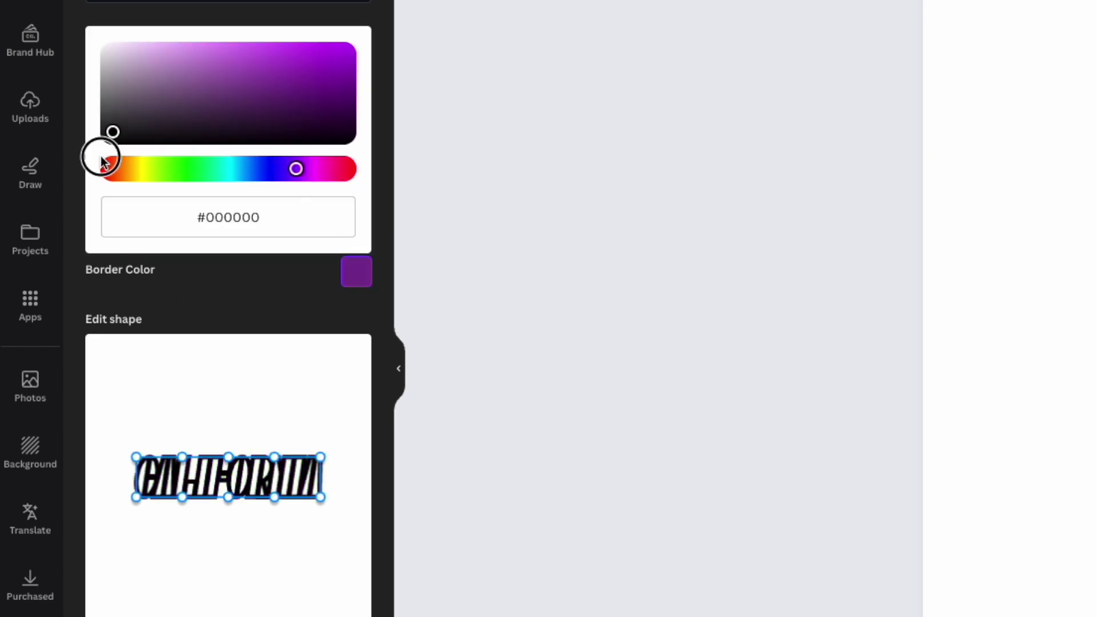
{"action": "left_click", "coordinate": [193, 370]}
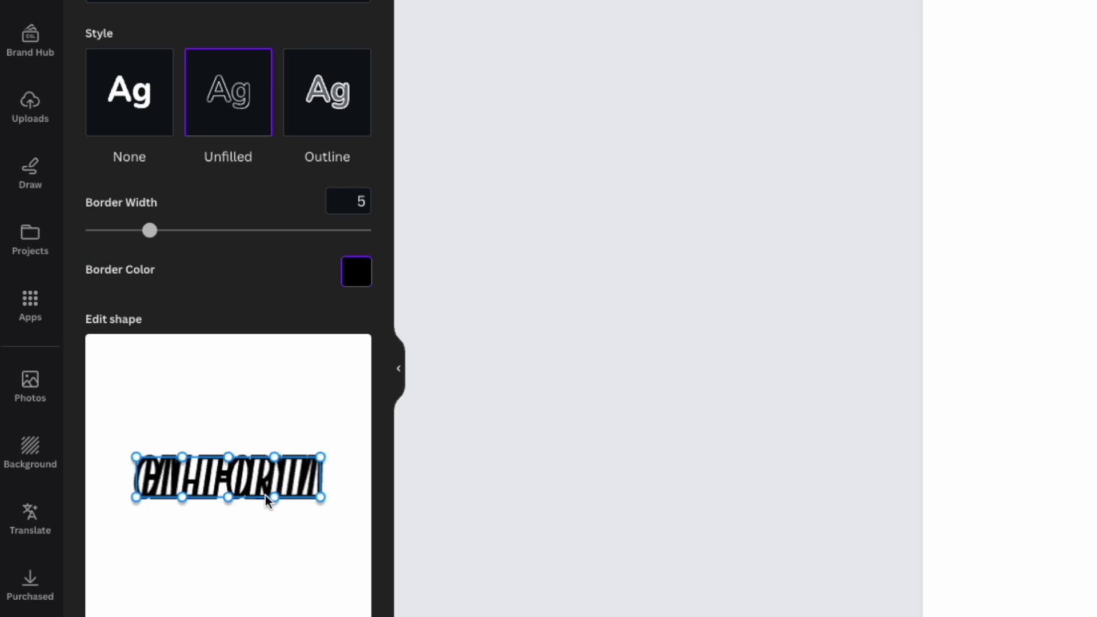
Switch to the Outline style with a pure red #ff0000 fill.
{"action": "left_click", "coordinate": [327, 110]}
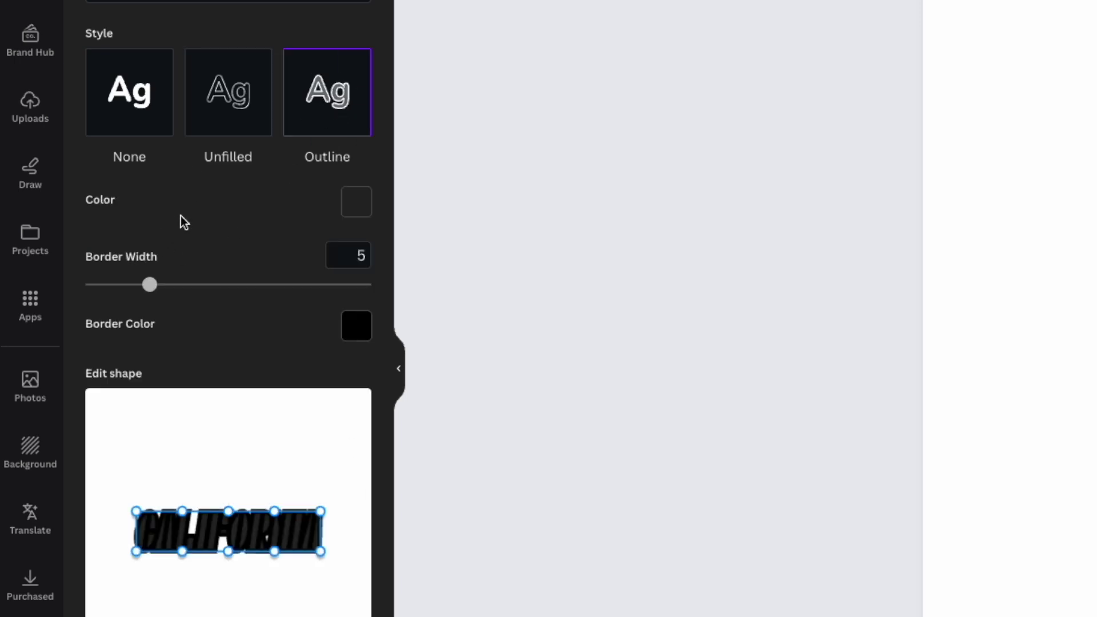
{"action": "left_click", "coordinate": [352, 213]}
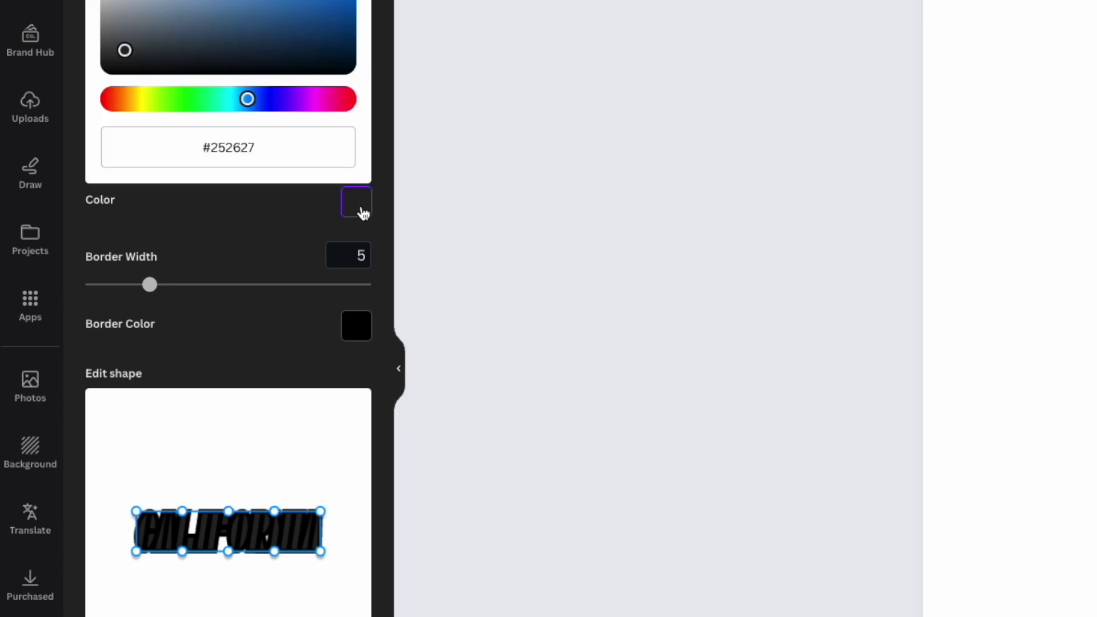
{"action": "left_click", "coordinate": [343, 99]}
{"action": "left_click", "coordinate": [352, 2]}
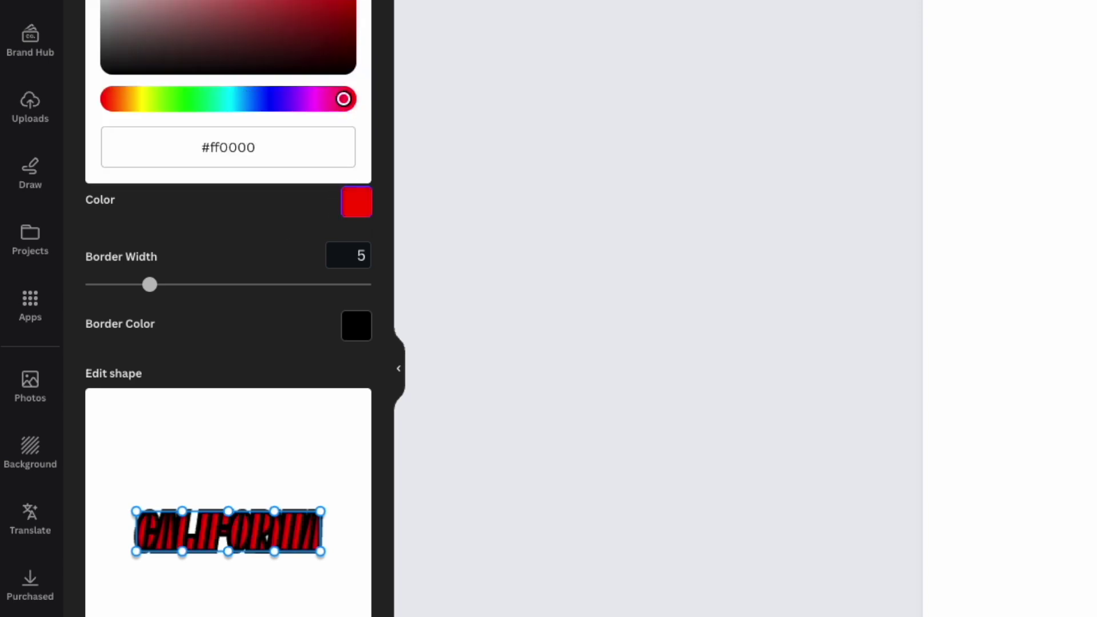
{"action": "key", "text": "Escape"}
Make the outline pink #ff9595 and thin its width from 5 to 3.
{"action": "left_click", "coordinate": [355, 329]}
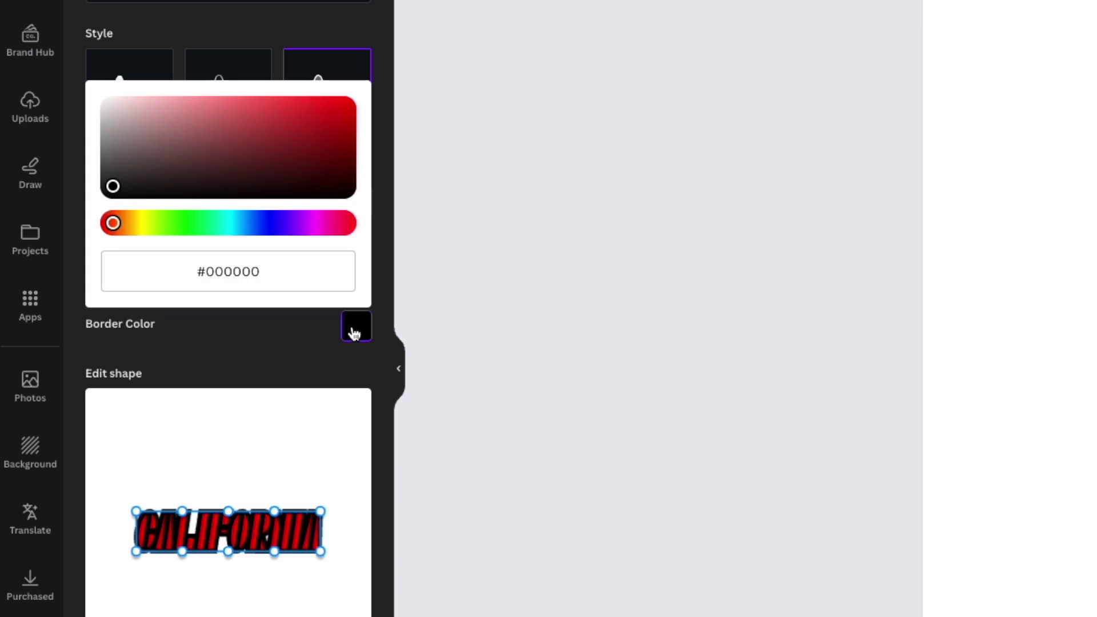
{"action": "left_click", "coordinate": [180, 109]}
{"action": "left_click_drag", "start_coordinate": [177, 89], "coordinate": [209, 67]}
{"action": "left_click", "coordinate": [209, 69]}
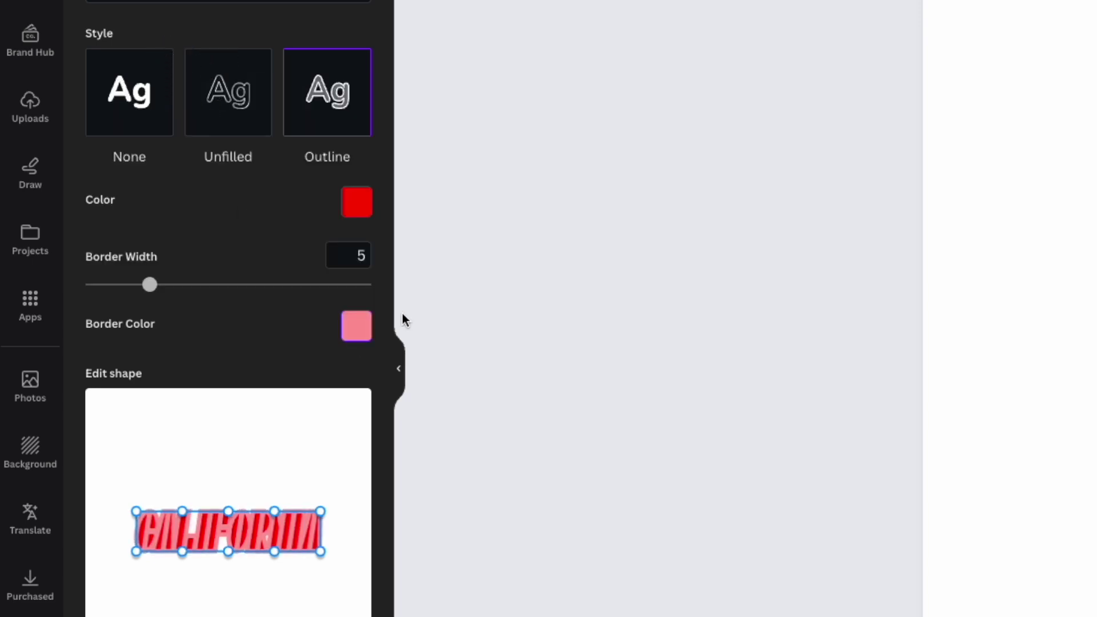
{"action": "left_click", "coordinate": [142, 288]}
{"action": "left_click_drag", "start_coordinate": [142, 290], "coordinate": [123, 286]}
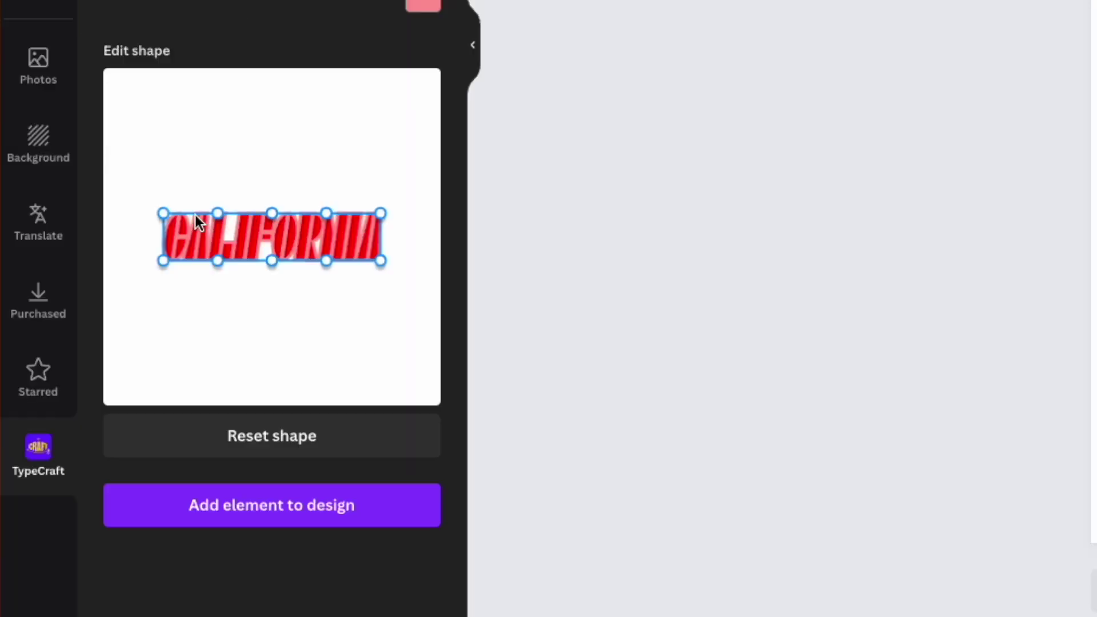
Spread the four corner nodes and bend the curve handles to start the arch.
{"action": "left_click_drag", "start_coordinate": [162, 213], "coordinate": [163, 175]}
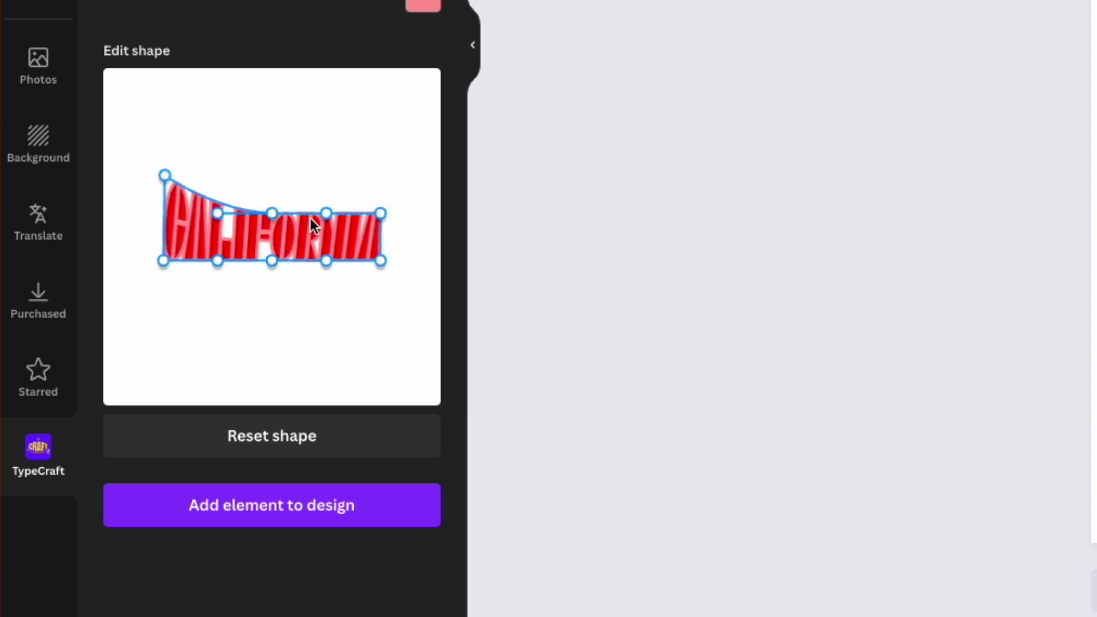
{"action": "left_click_drag", "start_coordinate": [380, 213], "coordinate": [381, 166]}
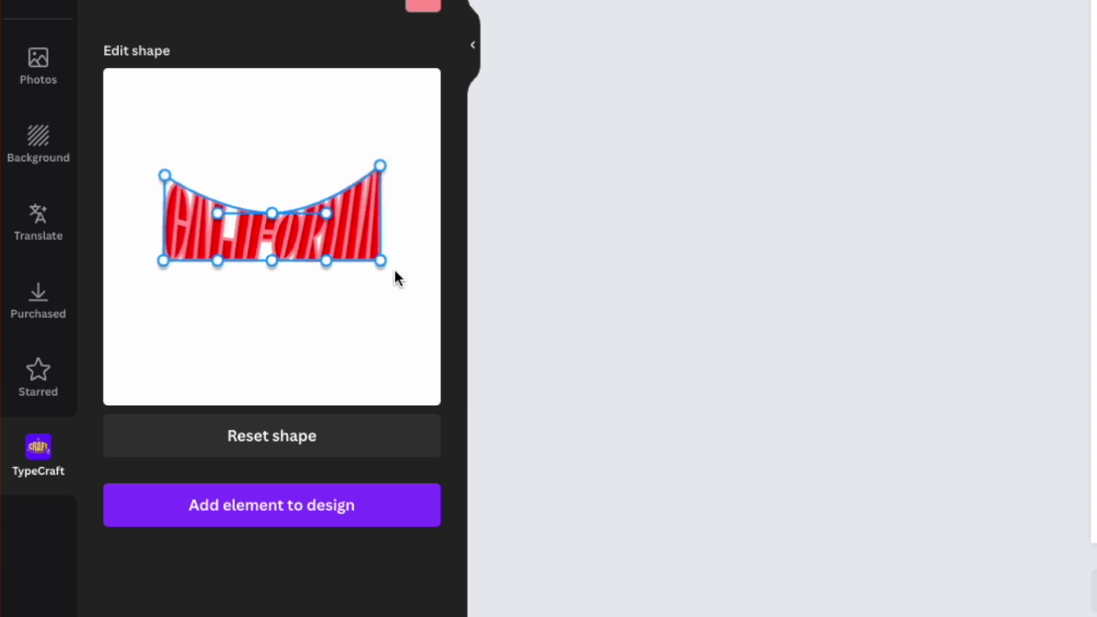
{"action": "left_click_drag", "start_coordinate": [380, 261], "coordinate": [381, 317]}
{"action": "left_click_drag", "start_coordinate": [163, 260], "coordinate": [164, 318]}
{"action": "left_click_drag", "start_coordinate": [326, 214], "coordinate": [325, 153]}
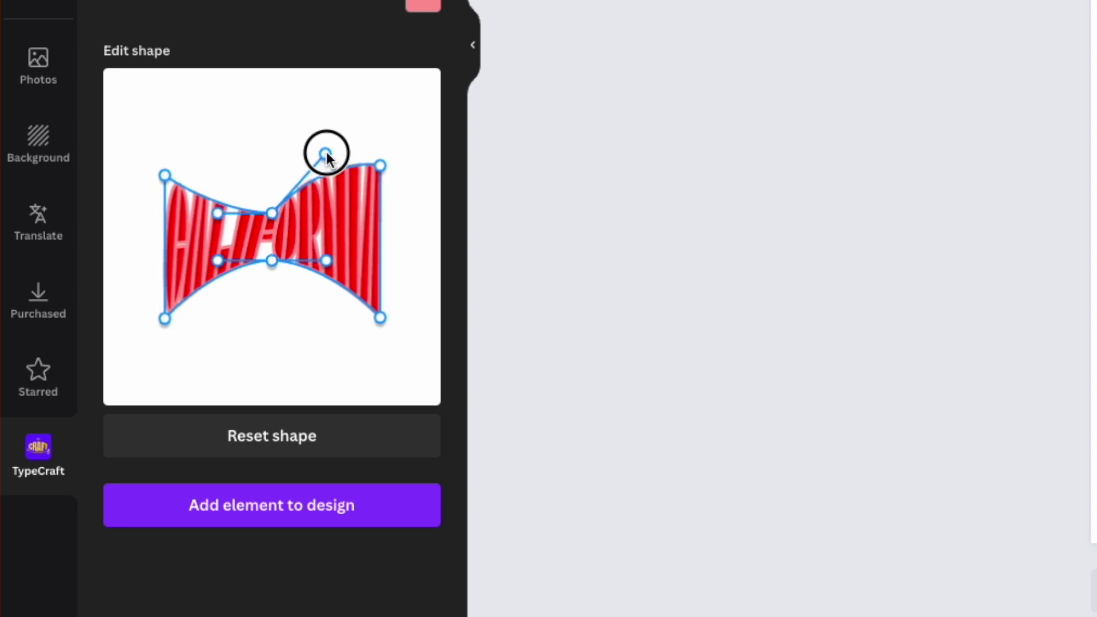
{"action": "left_click_drag", "start_coordinate": [218, 213], "coordinate": [218, 261]}
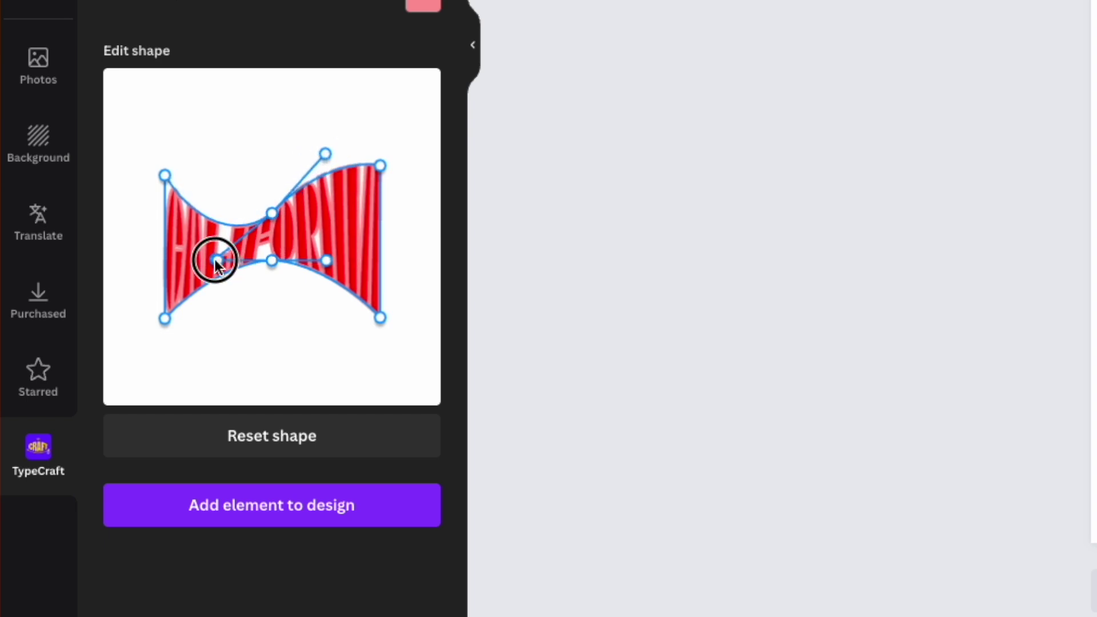
{"action": "left_click_drag", "start_coordinate": [323, 261], "coordinate": [328, 233]}
{"action": "left_click_drag", "start_coordinate": [213, 266], "coordinate": [187, 323]}
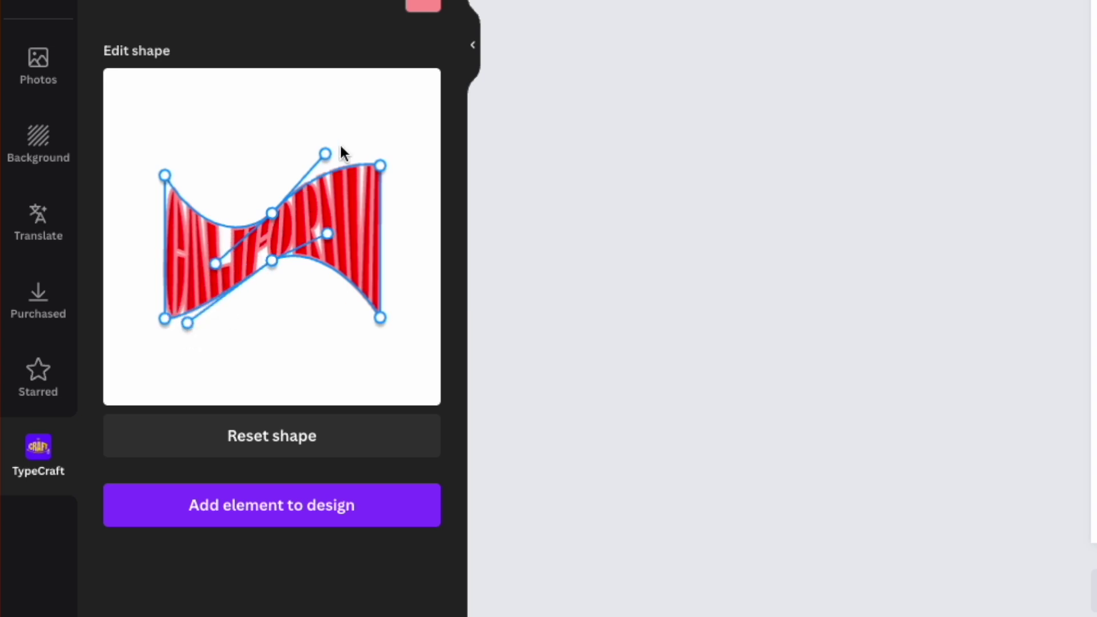
{"action": "left_click_drag", "start_coordinate": [218, 264], "coordinate": [202, 154]}
{"action": "left_click_drag", "start_coordinate": [324, 233], "coordinate": [328, 312]}
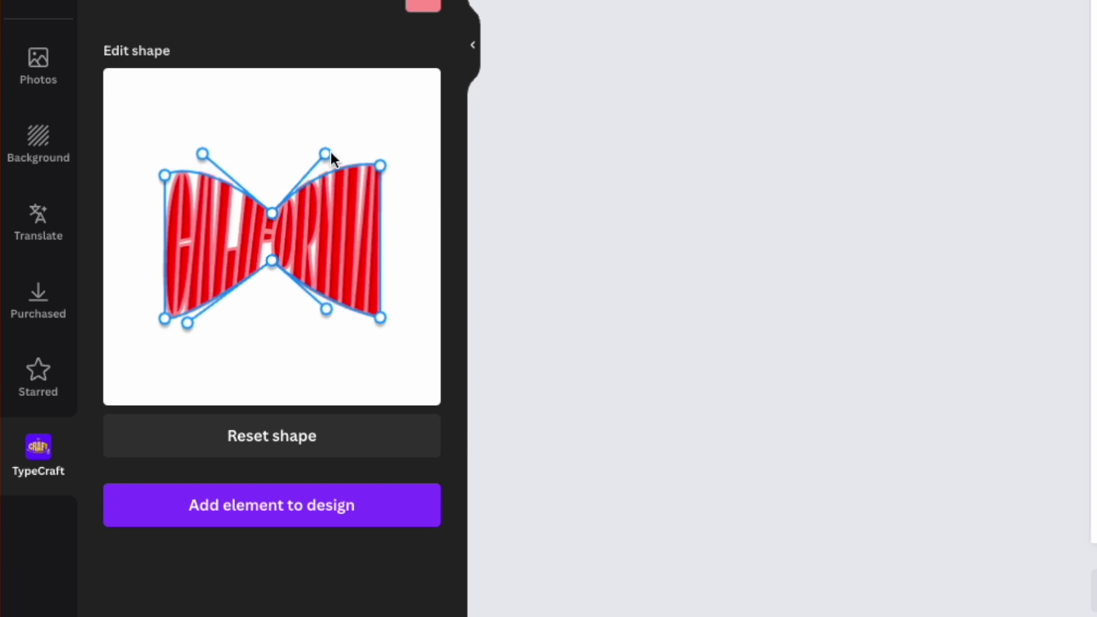
{"action": "left_click_drag", "start_coordinate": [272, 214], "coordinate": [275, 166]}
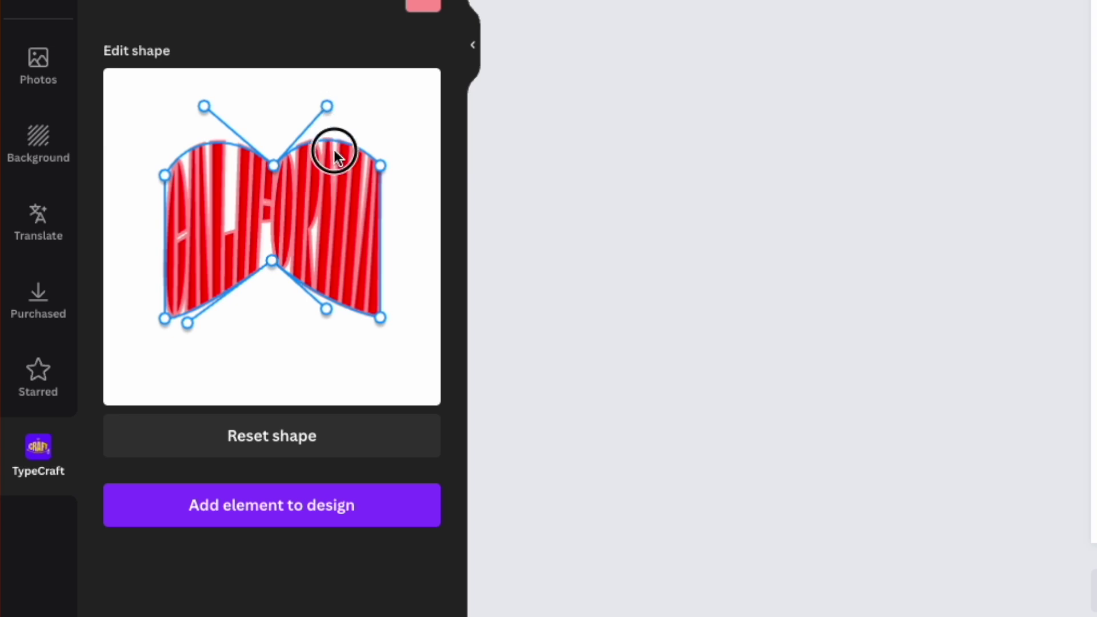
Raise and smooth the top edge into a higher arch and curve the bottom-right.
{"action": "left_click_drag", "start_coordinate": [326, 108], "coordinate": [345, 180]}
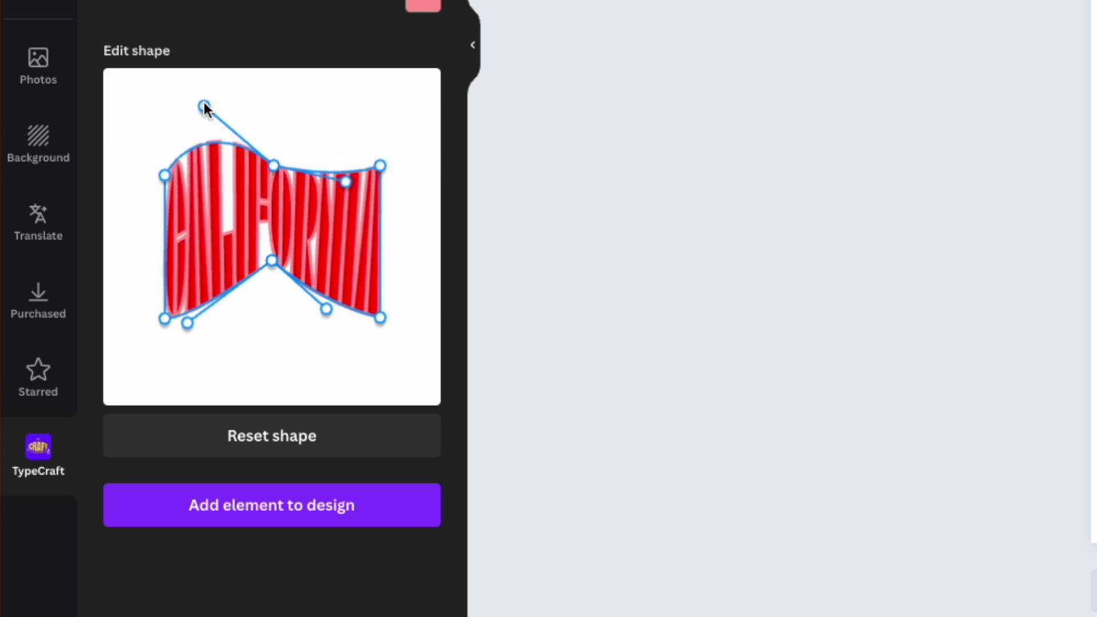
{"action": "left_click_drag", "start_coordinate": [204, 108], "coordinate": [184, 174]}
{"action": "left_click_drag", "start_coordinate": [274, 166], "coordinate": [275, 139]}
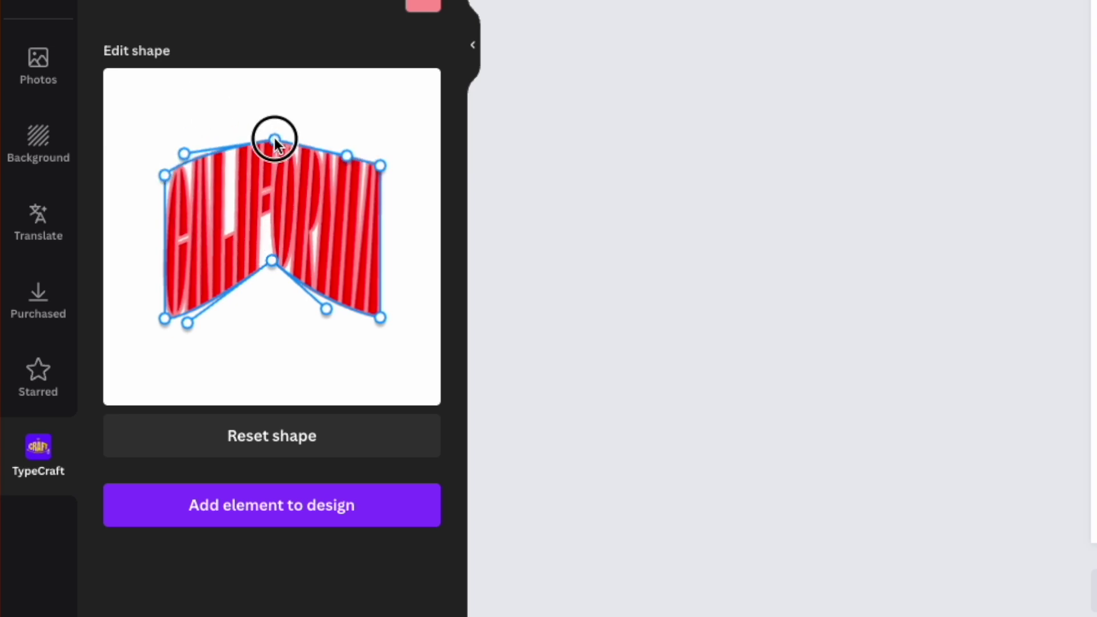
{"action": "left_click_drag", "start_coordinate": [347, 153], "coordinate": [364, 148]}
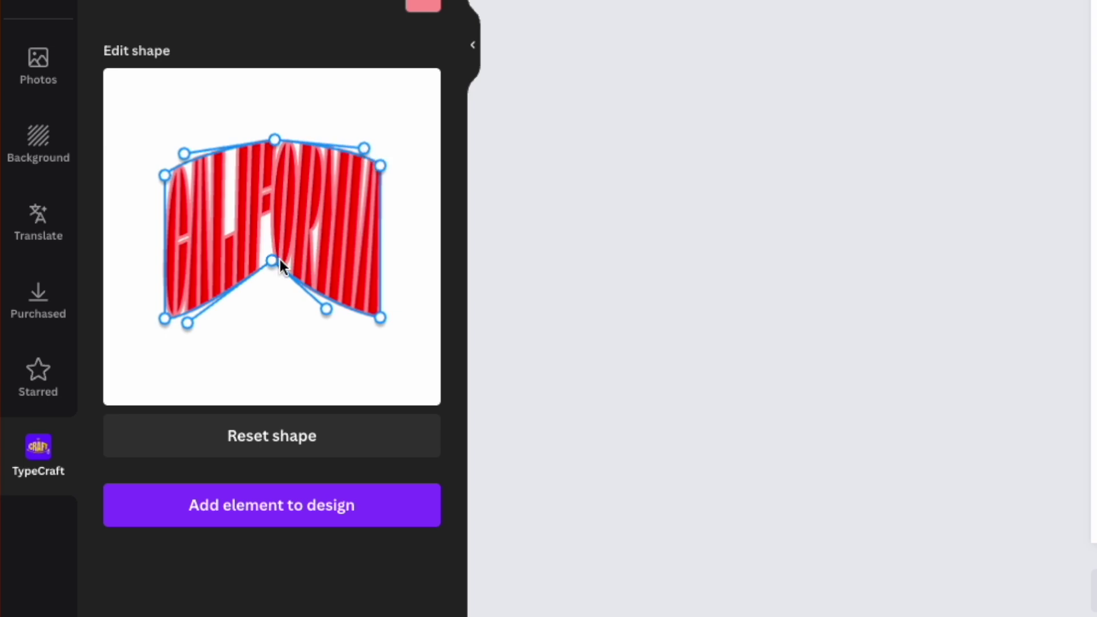
{"action": "left_click_drag", "start_coordinate": [272, 261], "coordinate": [268, 236]}
{"action": "left_click_drag", "start_coordinate": [323, 283], "coordinate": [359, 259]}
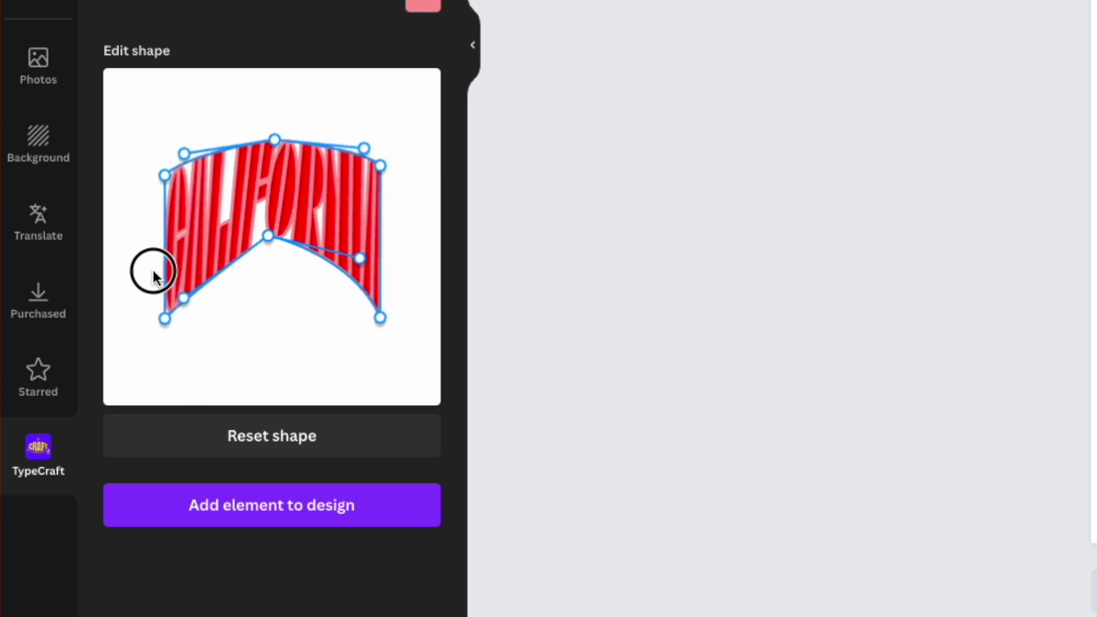
Widen the sides and even out the top and bottom arcs of the lettering.
{"action": "left_click_drag", "start_coordinate": [165, 319], "coordinate": [133, 311]}
{"action": "left_click_drag", "start_coordinate": [165, 175], "coordinate": [118, 207]}
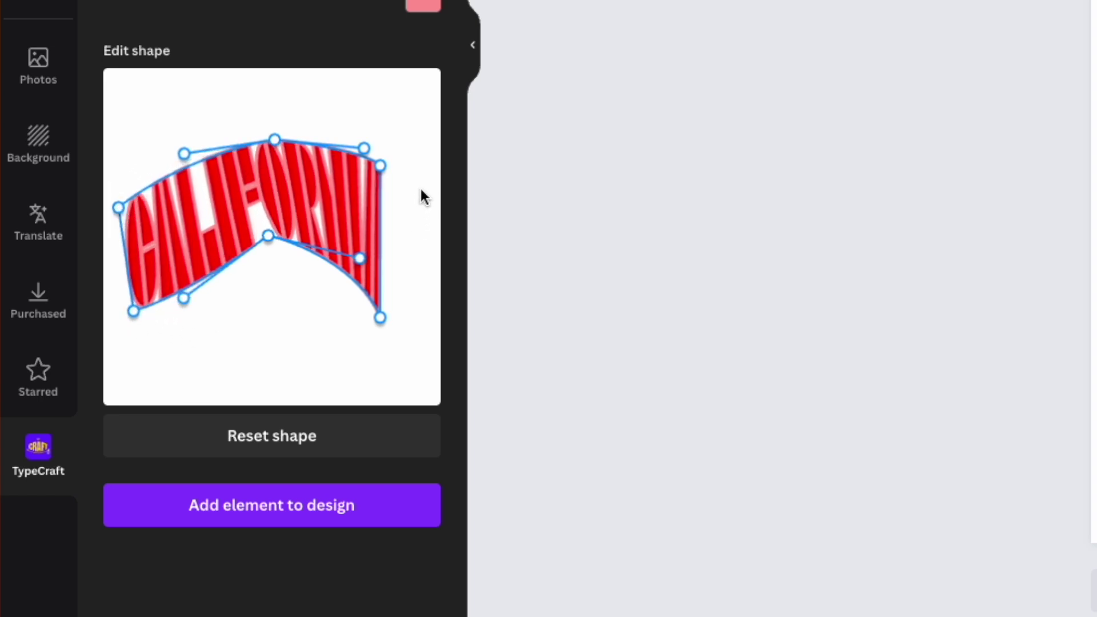
{"action": "left_click_drag", "start_coordinate": [381, 166], "coordinate": [414, 186]}
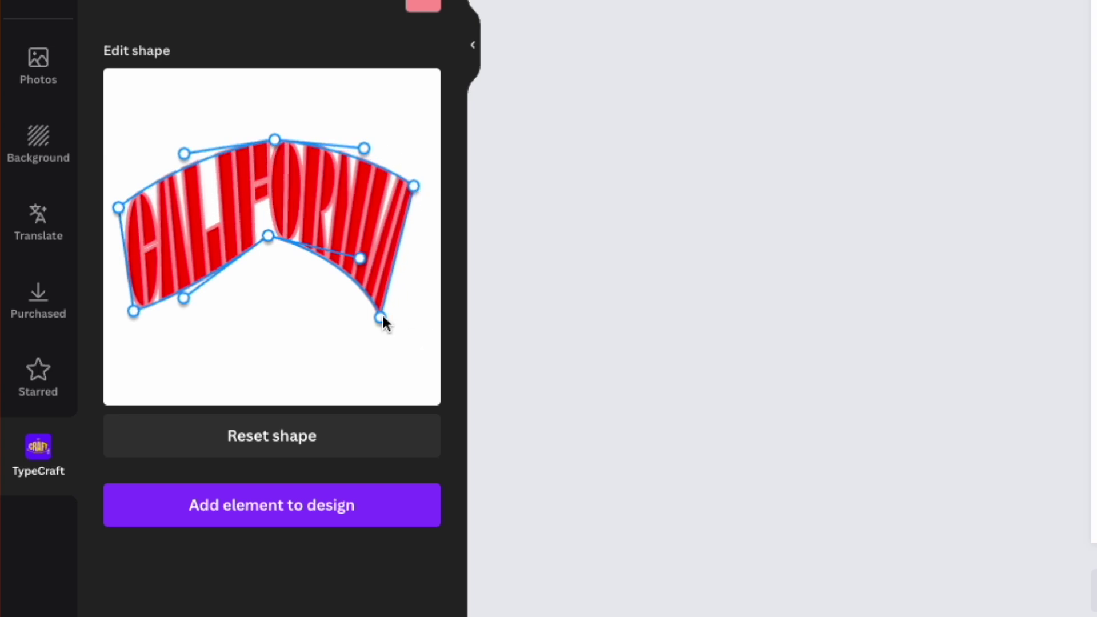
{"action": "left_click_drag", "start_coordinate": [380, 318], "coordinate": [398, 301]}
{"action": "left_click_drag", "start_coordinate": [413, 187], "coordinate": [420, 204]}
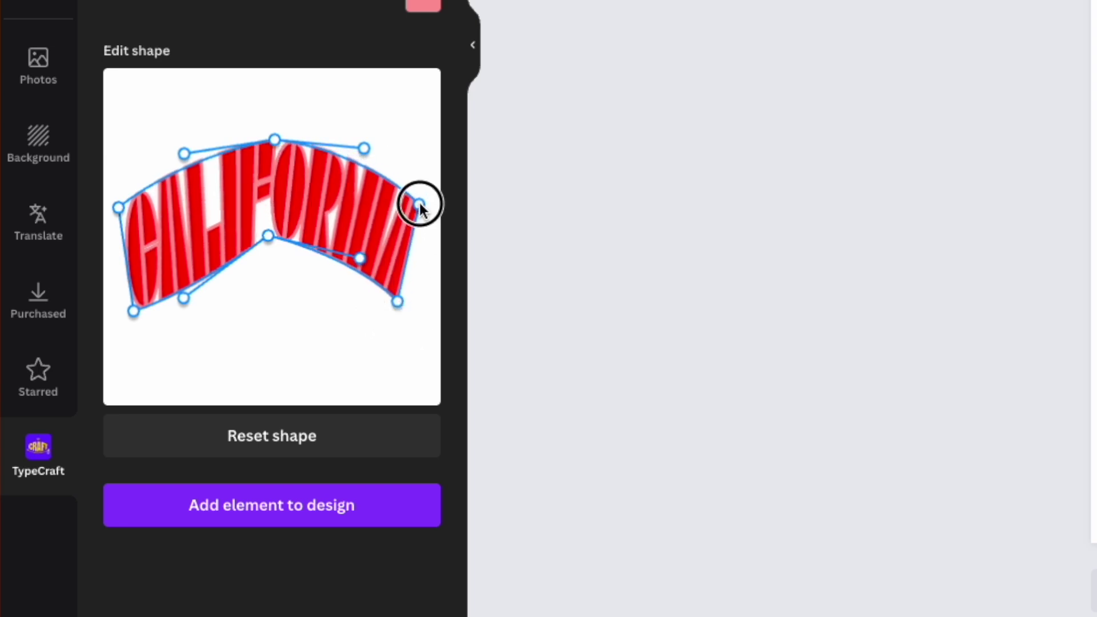
{"action": "left_click_drag", "start_coordinate": [183, 298], "coordinate": [164, 250]}
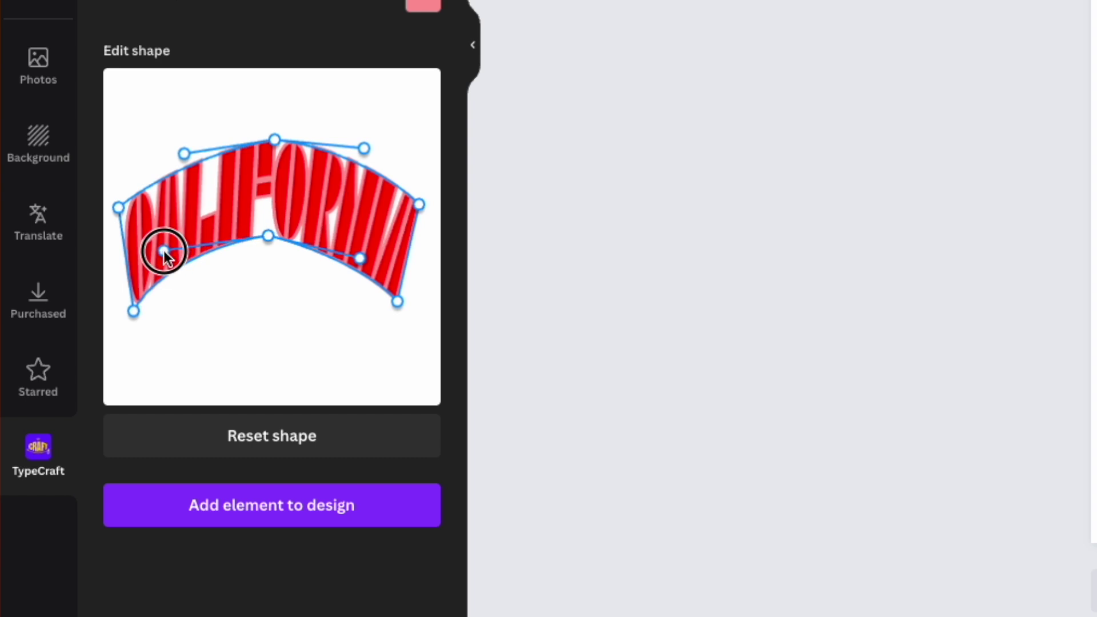
{"action": "mouse_move", "coordinate": [366, 256]}
{"action": "left_mouse_down"}
{"action": "mouse_move", "coordinate": [372, 242]}
{"action": "mouse_move", "coordinate": [354, 237]}
{"action": "left_mouse_up"}
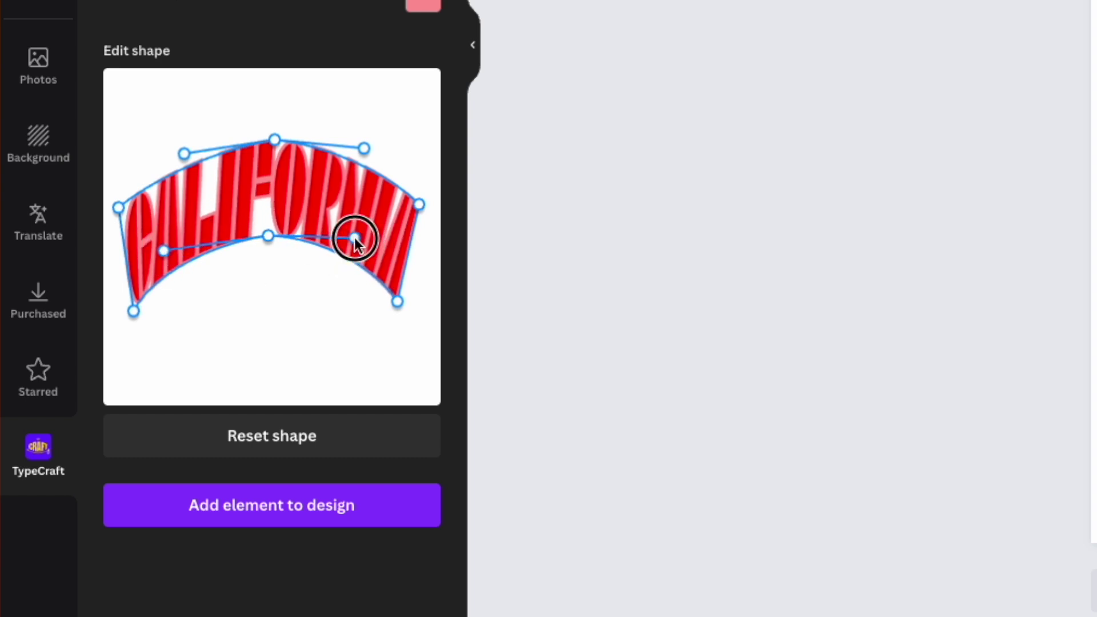
{"action": "left_click", "coordinate": [376, 140]}
{"action": "left_click_drag", "start_coordinate": [366, 150], "coordinate": [368, 141]}
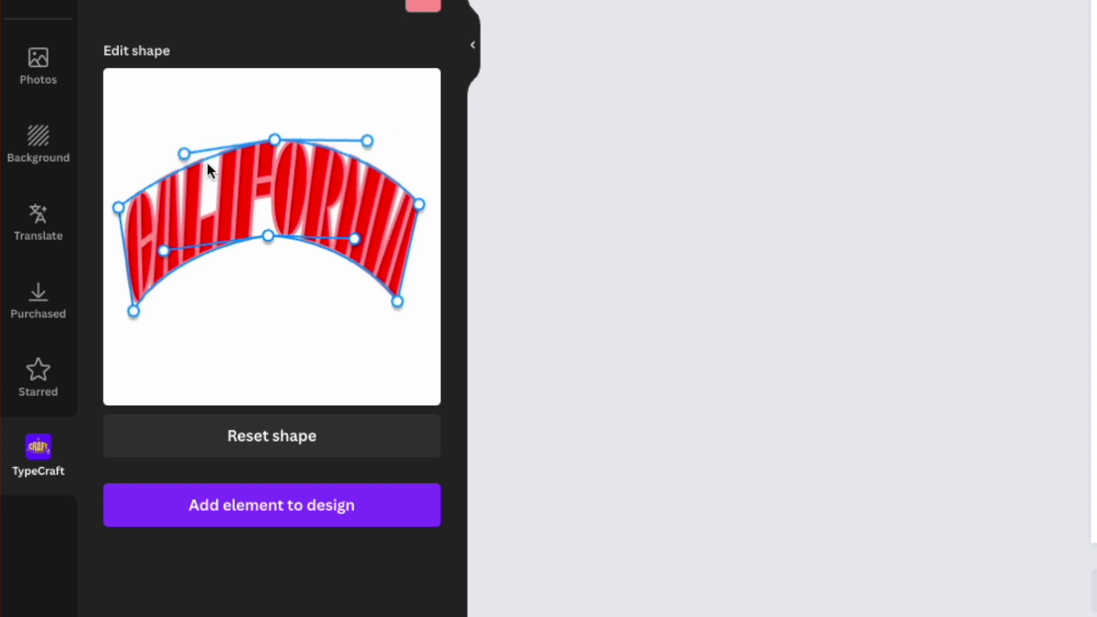
{"action": "left_click_drag", "start_coordinate": [183, 152], "coordinate": [149, 142]}
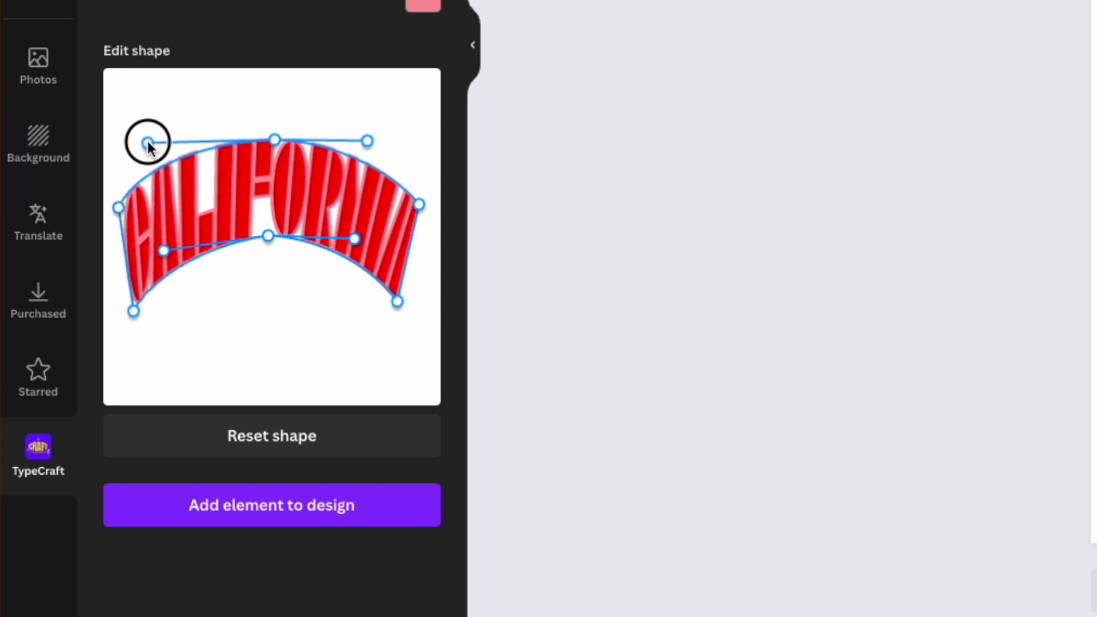
Reset the text shape to flat and change the font to Aileron Bold-Italic.
{"action": "left_click", "coordinate": [267, 446]}
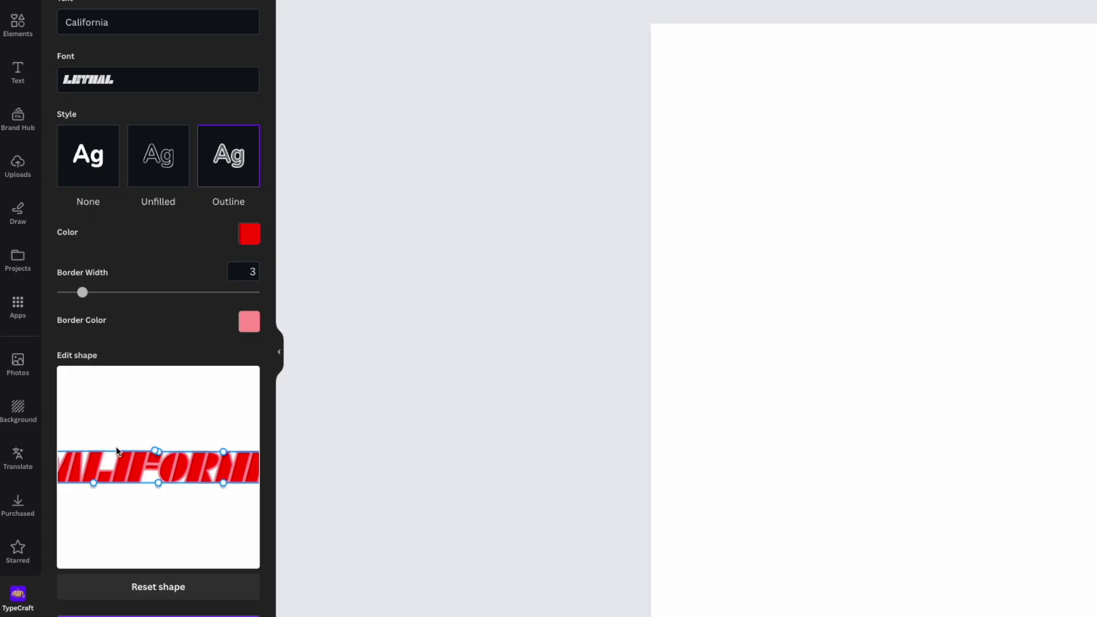
{"action": "left_click_drag", "start_coordinate": [152, 453], "coordinate": [95, 453]}
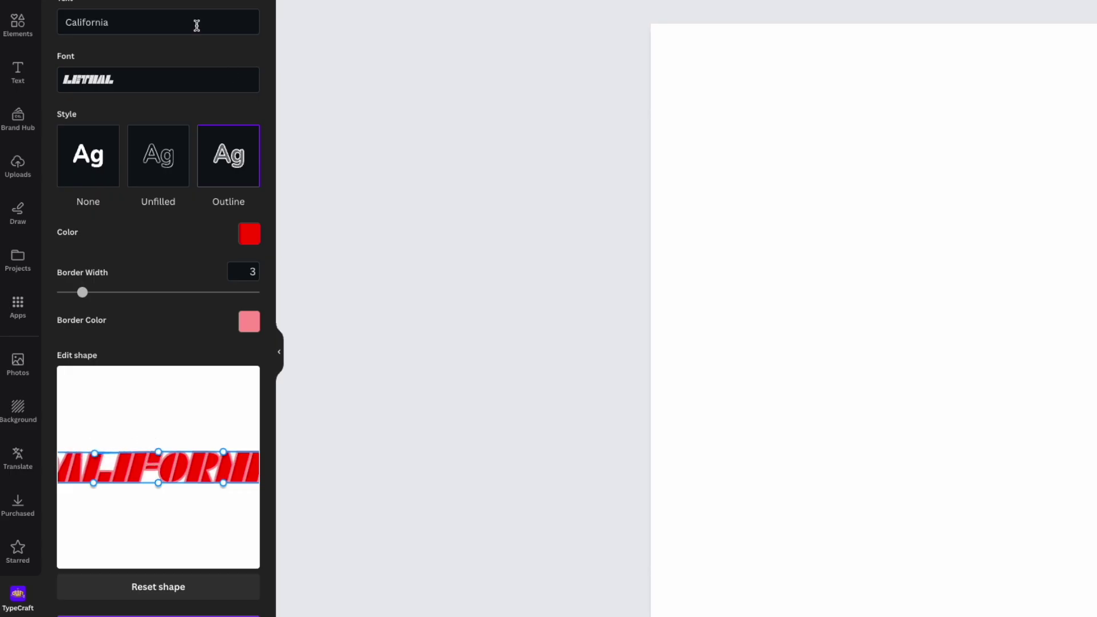
{"action": "left_click", "coordinate": [127, 79]}
{"action": "left_click", "coordinate": [111, 101]}
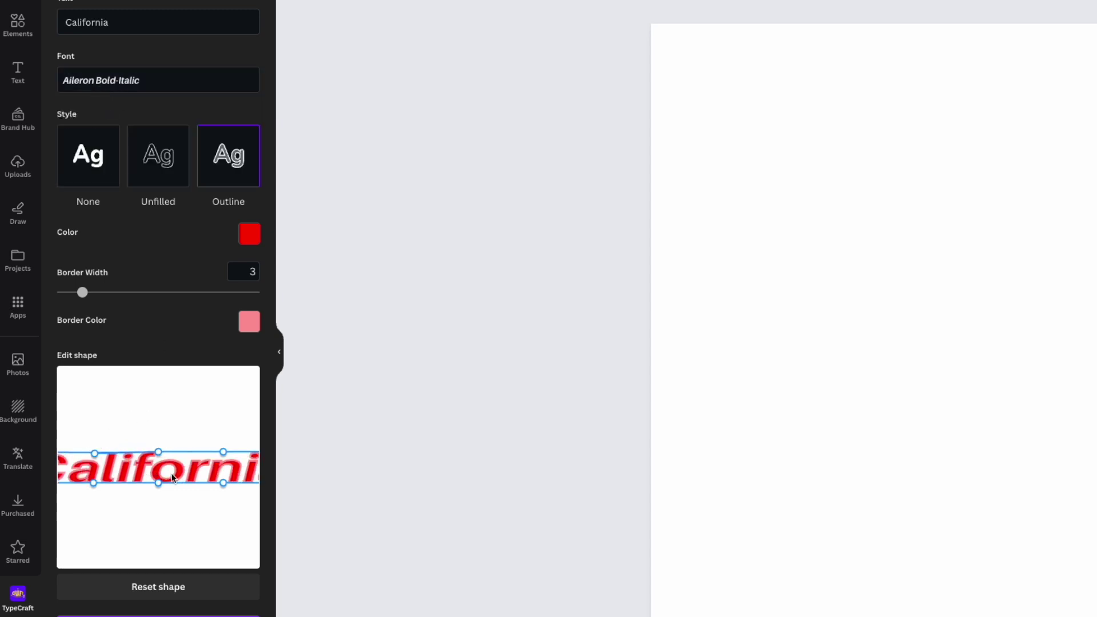
Set the border width to 2 and reset the shape again.
{"action": "mouse_move", "coordinate": [82, 299]}
{"action": "left_mouse_down"}
{"action": "mouse_move", "coordinate": [118, 292]}
{"action": "mouse_move", "coordinate": [63, 294]}
{"action": "mouse_move", "coordinate": [95, 293]}
{"action": "mouse_move", "coordinate": [72, 294]}
{"action": "left_mouse_up"}
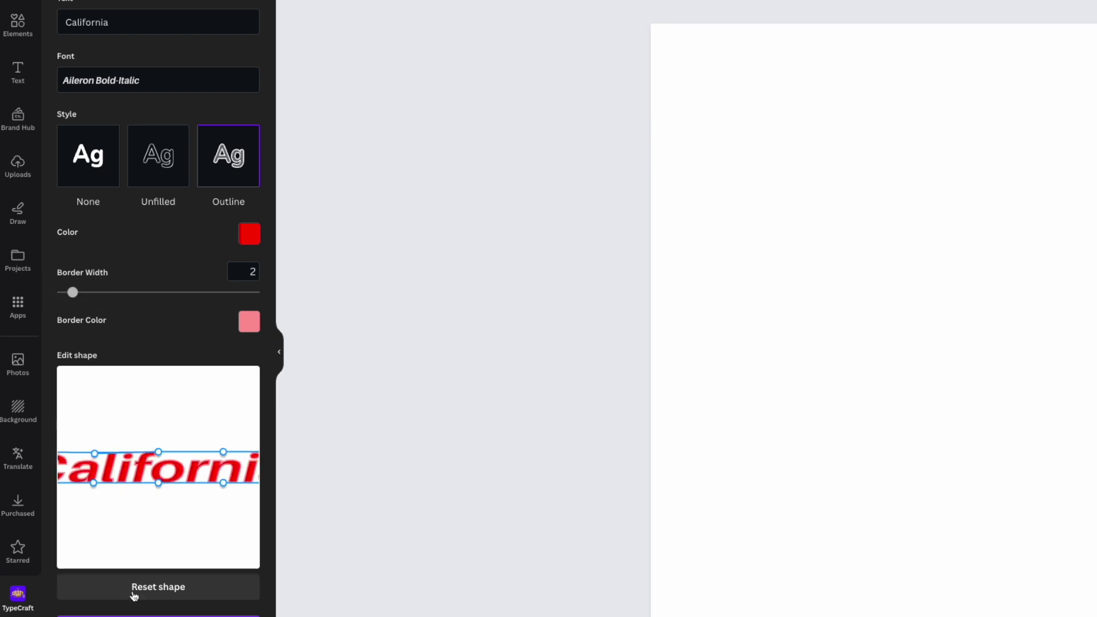
{"action": "left_click", "coordinate": [135, 593]}
{"action": "left_click", "coordinate": [147, 588]}
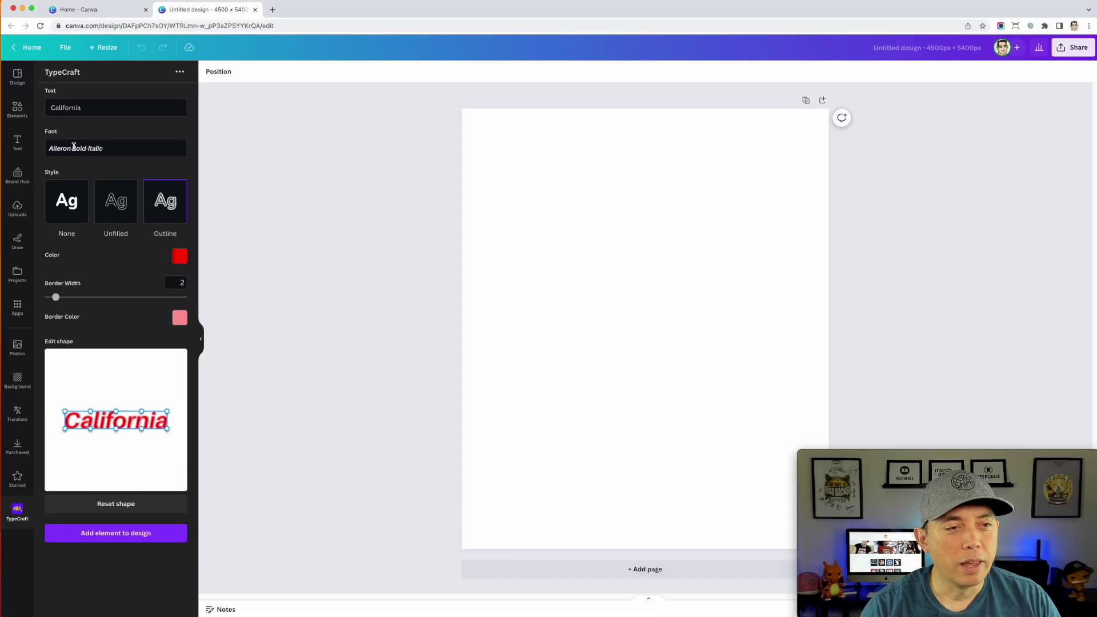
Change the font to Anton Italic and arch the top edge of California upward.
{"action": "left_click", "coordinate": [100, 79]}
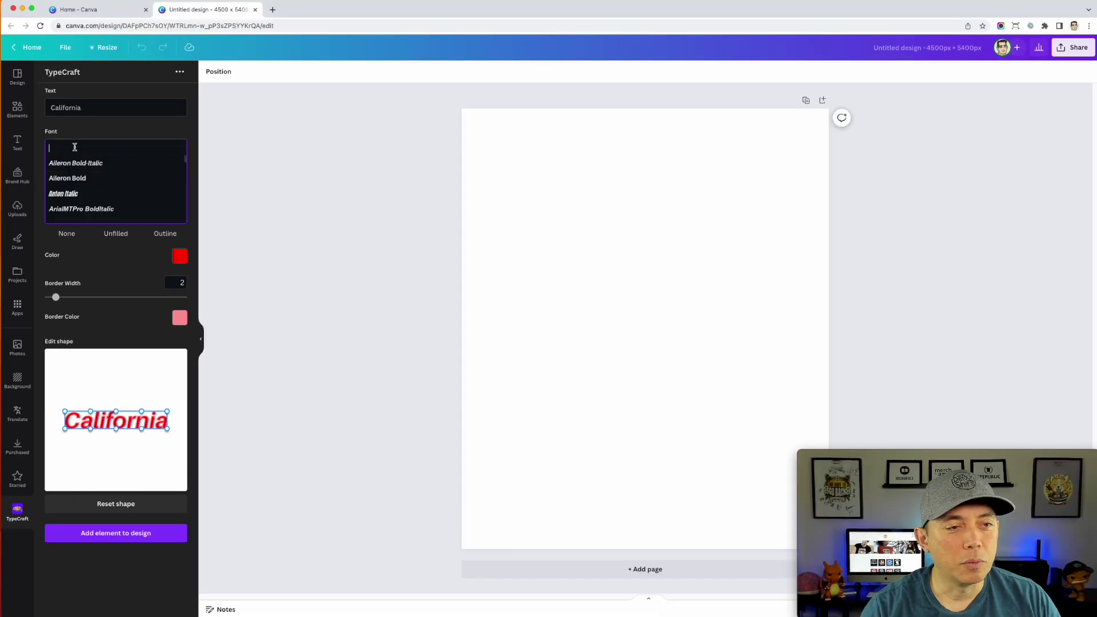
{"action": "left_click", "coordinate": [86, 194]}
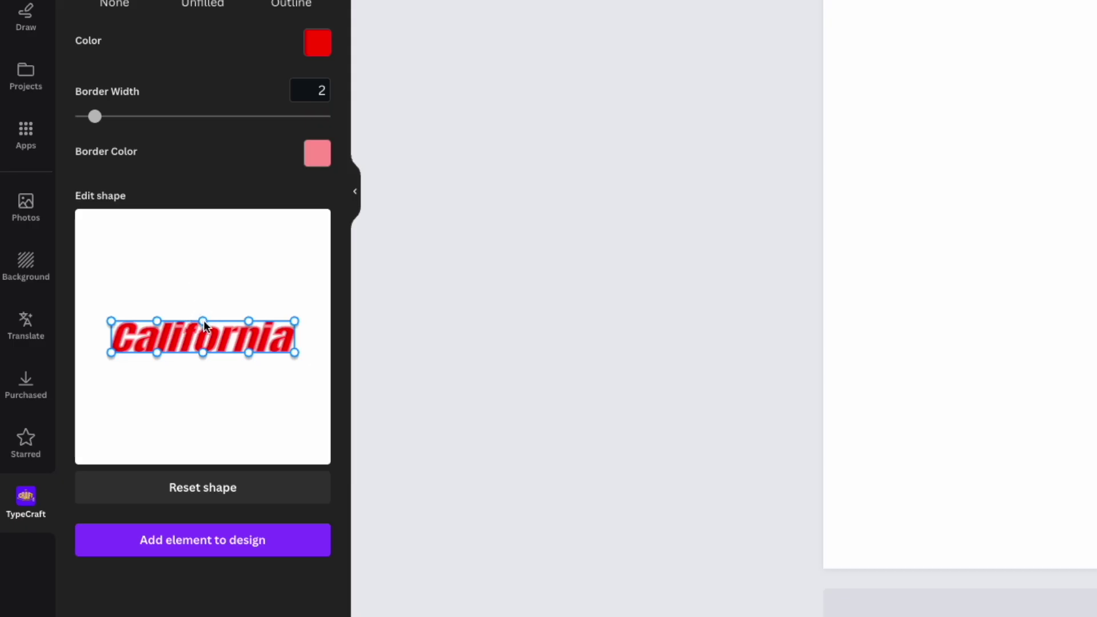
{"action": "left_click_drag", "start_coordinate": [116, 411], "coordinate": [115, 397]}
{"action": "mouse_move", "coordinate": [200, 298]}
{"action": "left_mouse_down"}
{"action": "mouse_move", "coordinate": [205, 289]}
{"action": "mouse_move", "coordinate": [203, 299]}
{"action": "left_mouse_up"}
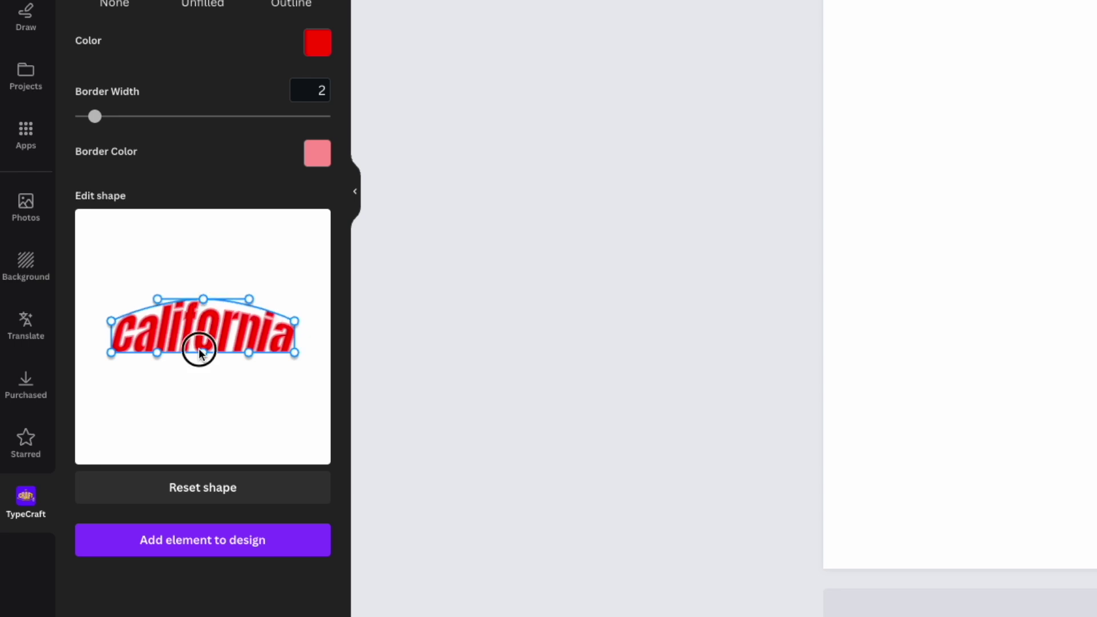
Curve the baseline upward and stretch the right end down and outward.
{"action": "left_click_drag", "start_coordinate": [203, 353], "coordinate": [205, 338]}
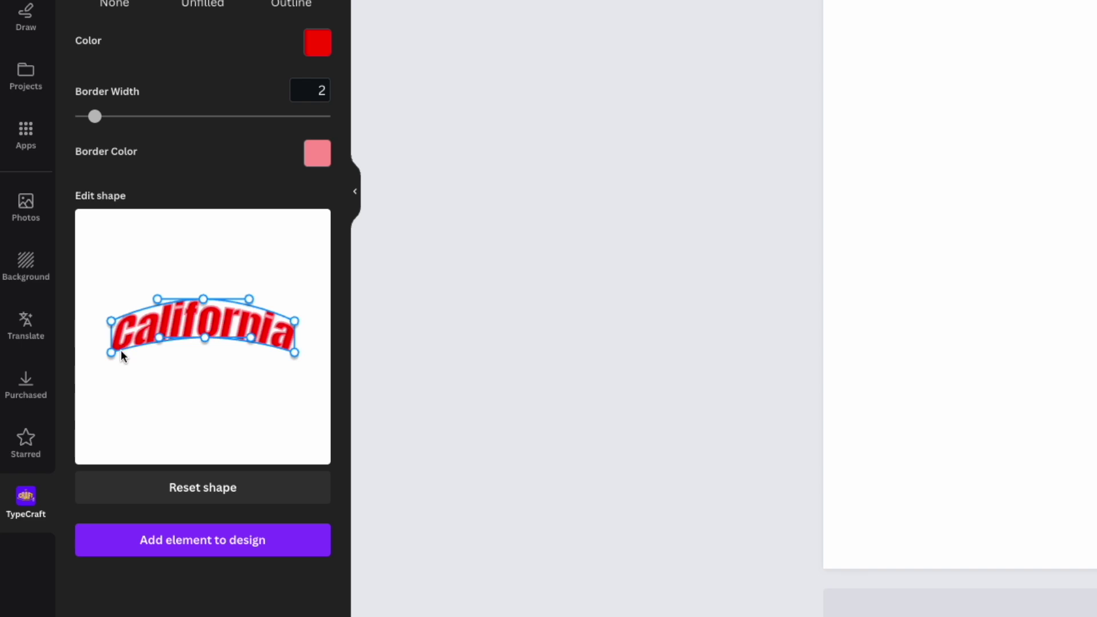
{"action": "left_click_drag", "start_coordinate": [108, 356], "coordinate": [111, 359]}
{"action": "left_click_drag", "start_coordinate": [294, 354], "coordinate": [293, 375]}
{"action": "left_click_drag", "start_coordinate": [295, 321], "coordinate": [308, 319]}
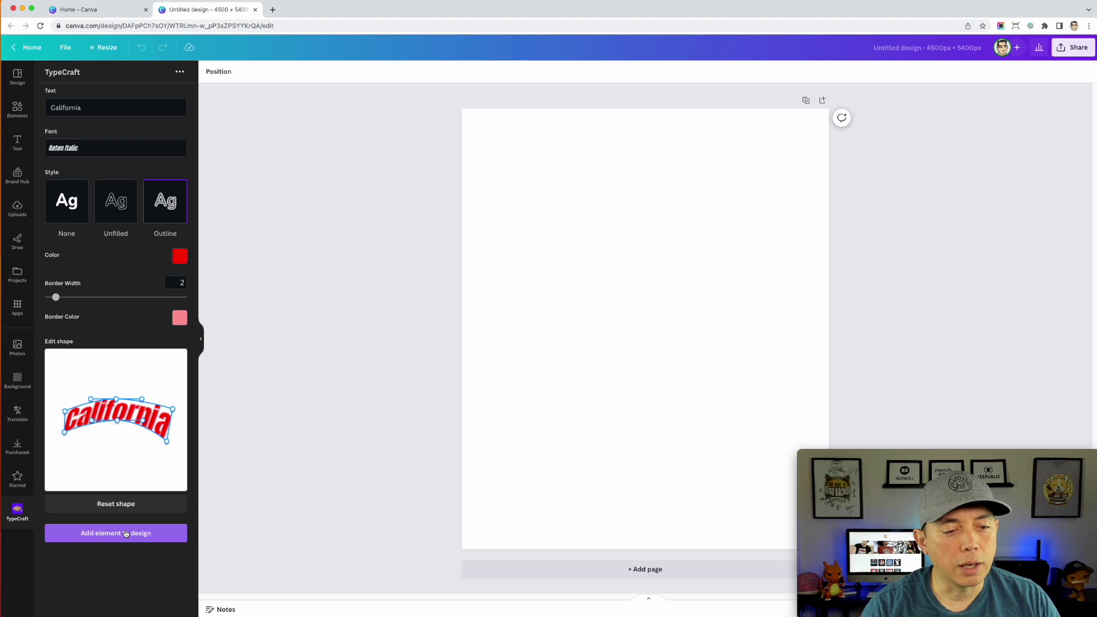
Add the arched California to the page, enlarge it across the top, and tilt it to -2°.
{"action": "left_click", "coordinate": [125, 534]}
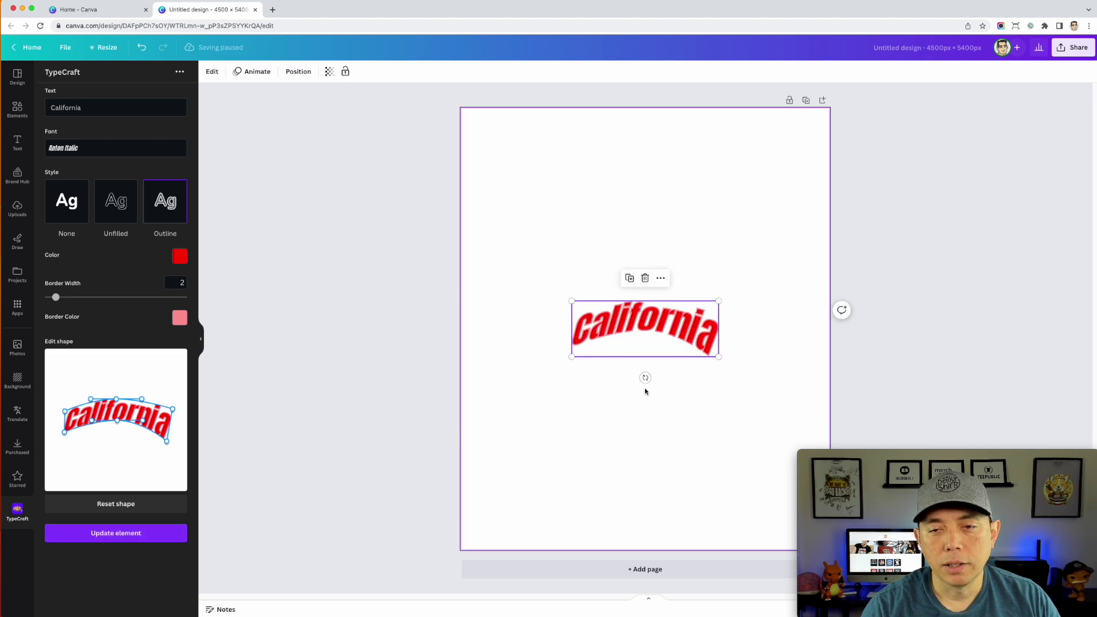
{"action": "left_click_drag", "start_coordinate": [679, 335], "coordinate": [789, 303]}
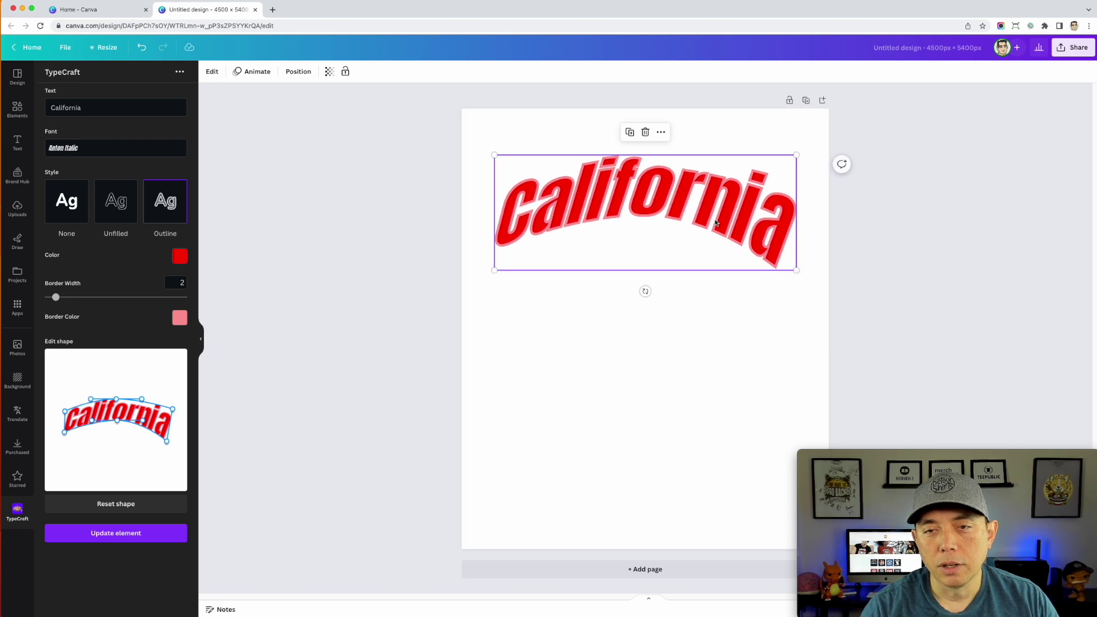
{"action": "mouse_move", "coordinate": [646, 292]}
{"action": "left_mouse_down"}
{"action": "mouse_move", "coordinate": [649, 304]}
{"action": "mouse_move", "coordinate": [679, 289]}
{"action": "mouse_move", "coordinate": [617, 301]}
{"action": "mouse_move", "coordinate": [645, 298]}
{"action": "left_mouse_up"}
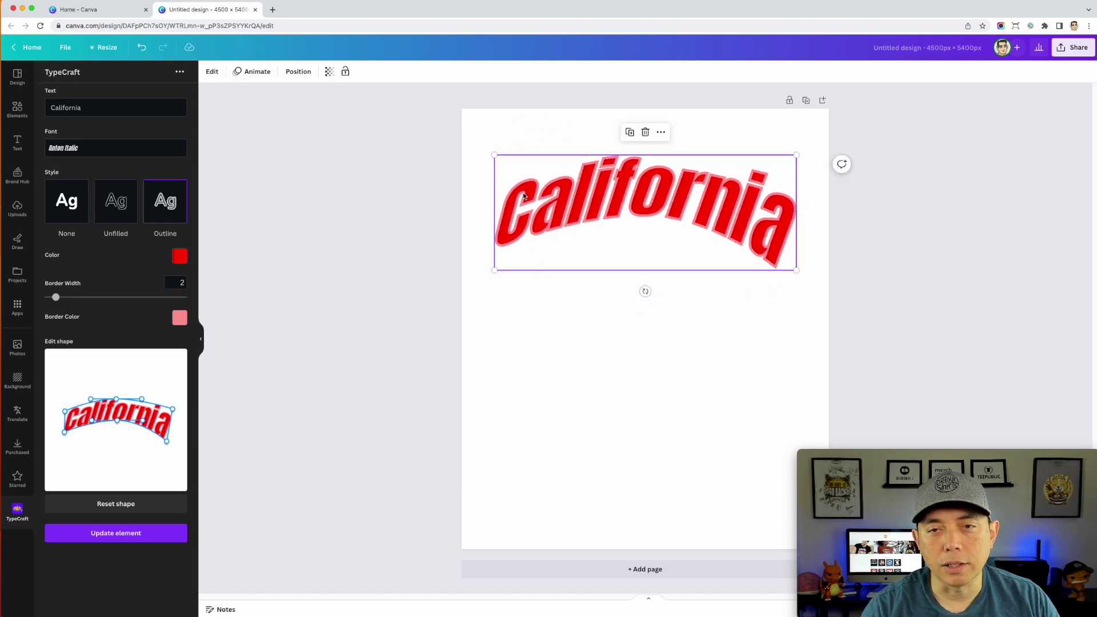
{"action": "left_click", "coordinate": [410, 203]}
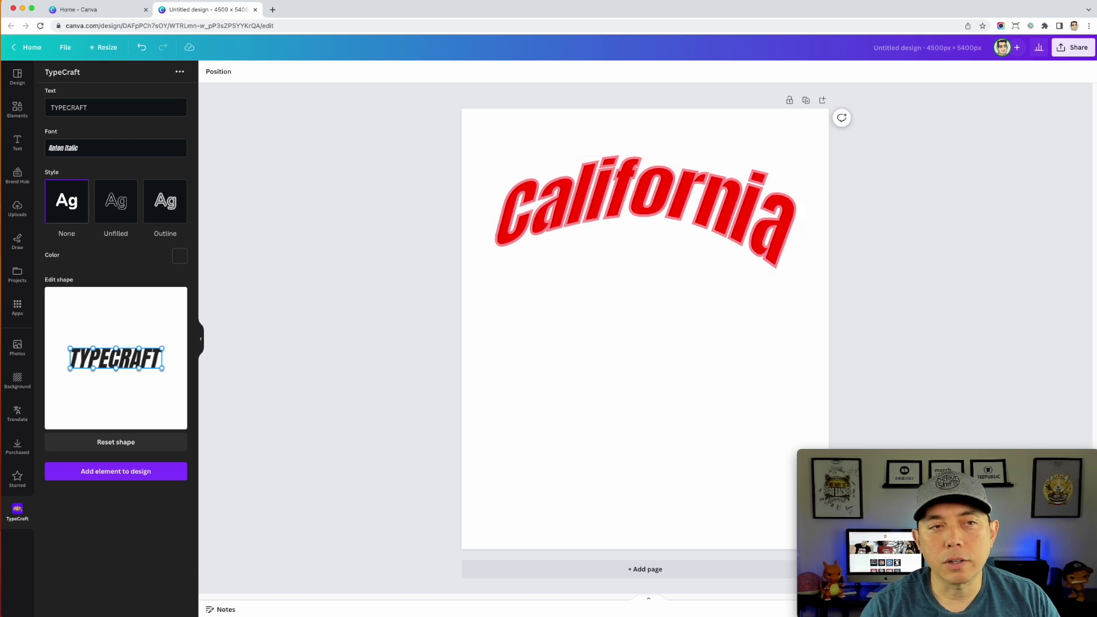
Add the camper van graphic from Elements and place it under the California text.
{"action": "left_click", "coordinate": [18, 76]}
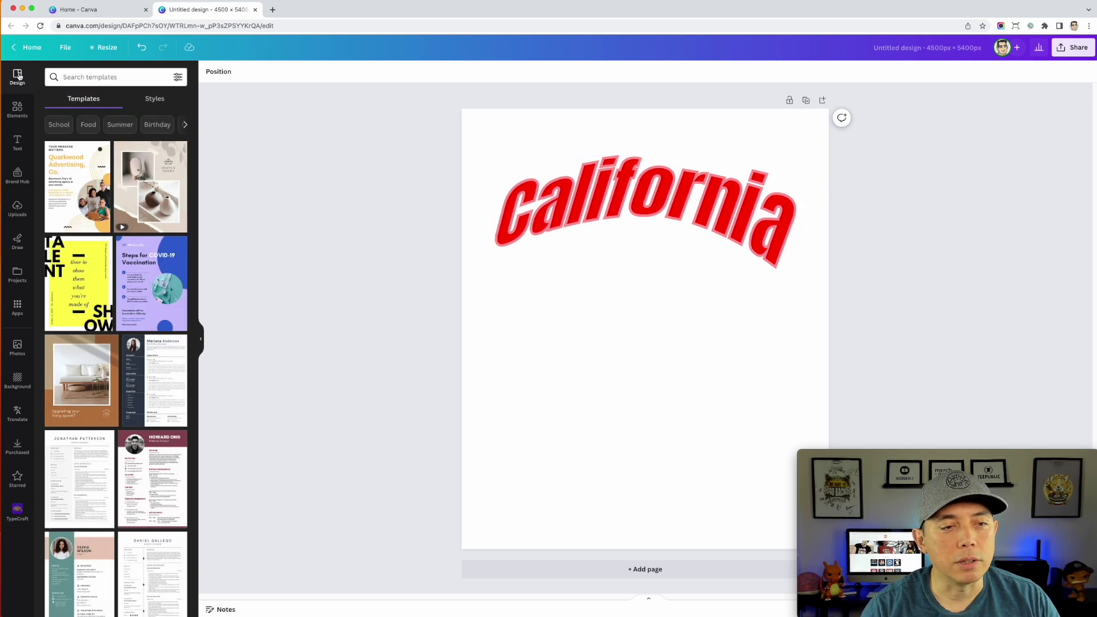
{"action": "left_click", "coordinate": [18, 108]}
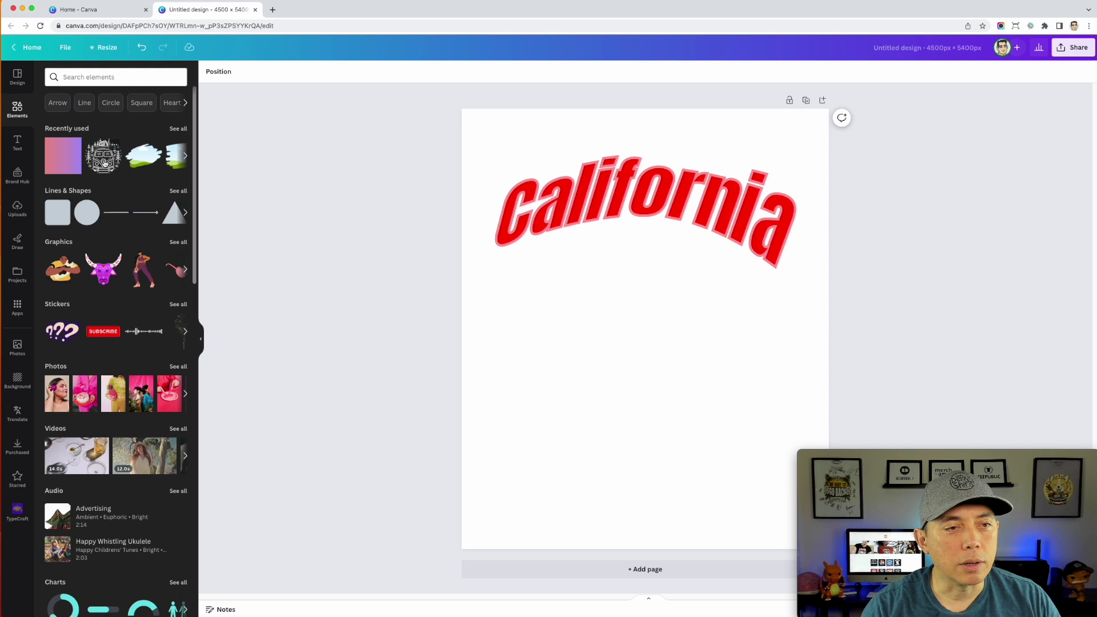
{"action": "left_click", "coordinate": [105, 164]}
{"action": "left_click_drag", "start_coordinate": [648, 309], "coordinate": [633, 282]}
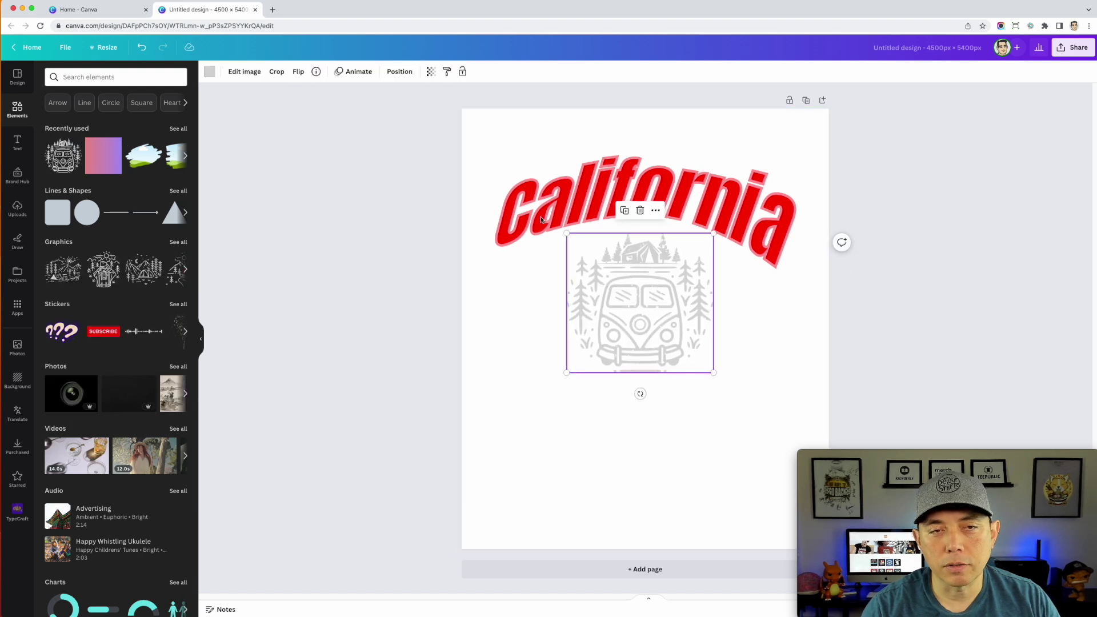
Recolour the camper van graphic blue #226bab.
{"action": "left_click", "coordinate": [210, 72]}
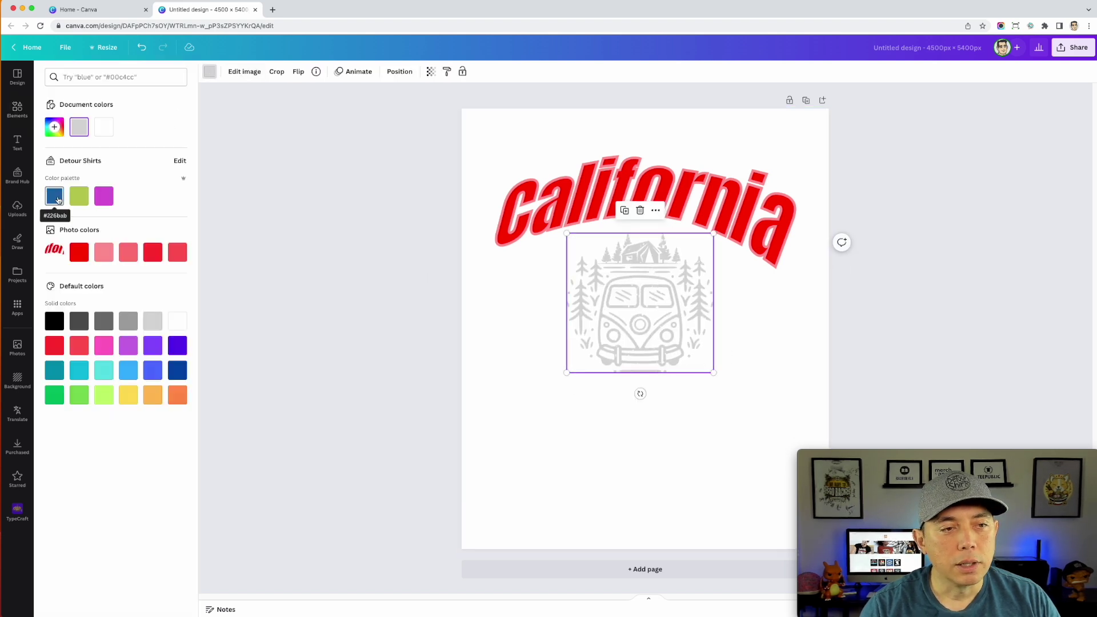
{"action": "left_click", "coordinate": [56, 198]}
{"action": "left_click", "coordinate": [742, 206]}
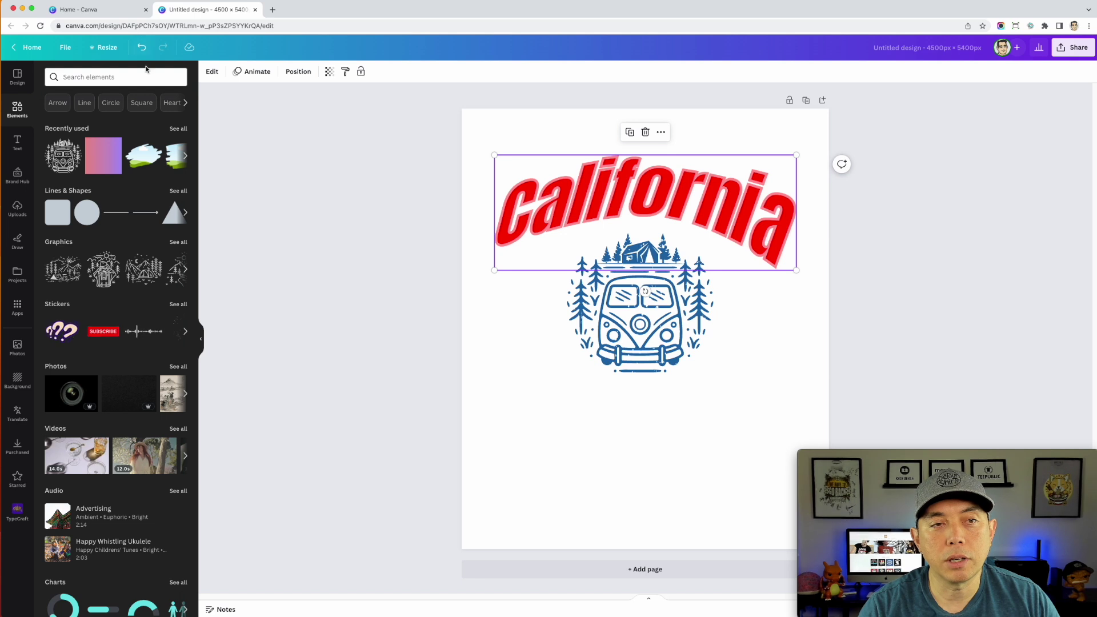
Retype the arched California headline as 'Outdoors' and nudge it slightly down and right.
{"action": "left_click", "coordinate": [210, 73]}
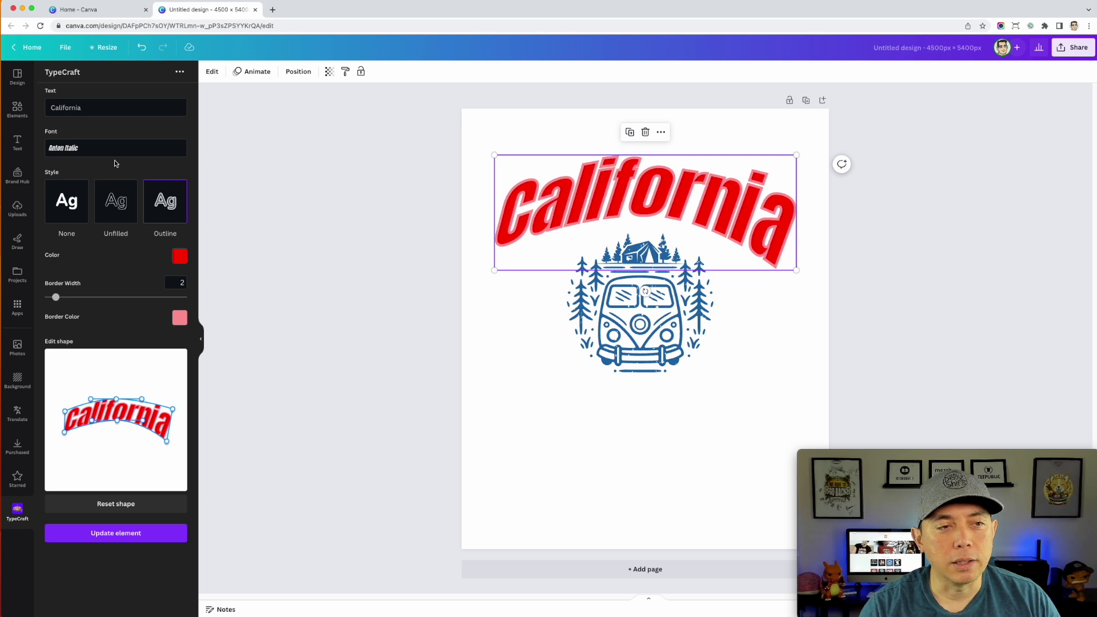
{"action": "double_click", "coordinate": [71, 108]}
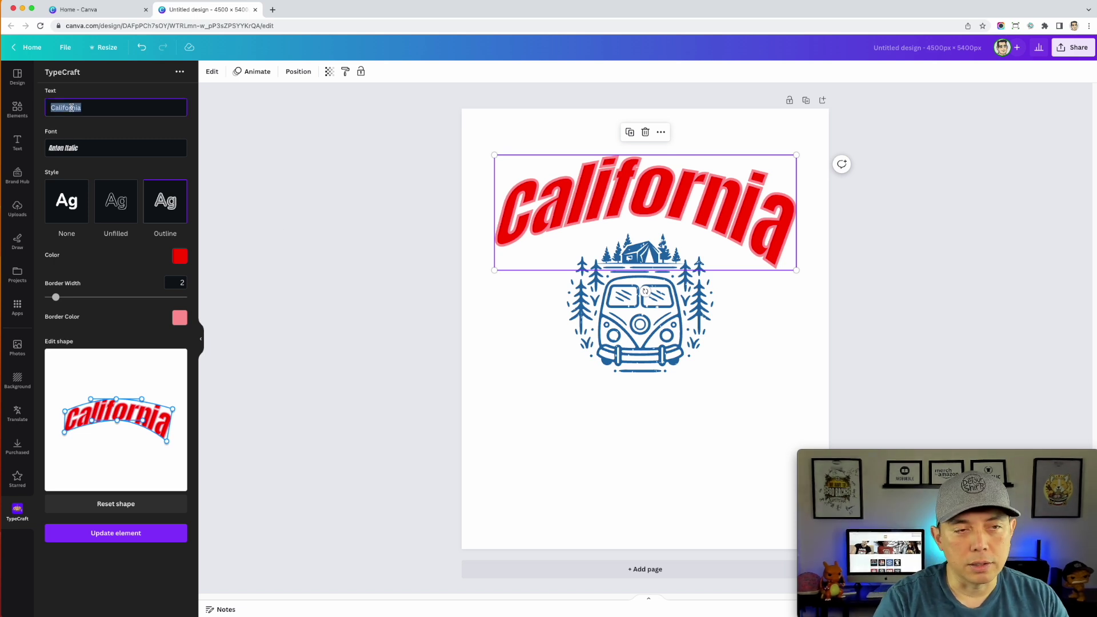
{"action": "type", "text": "Outdoors"}
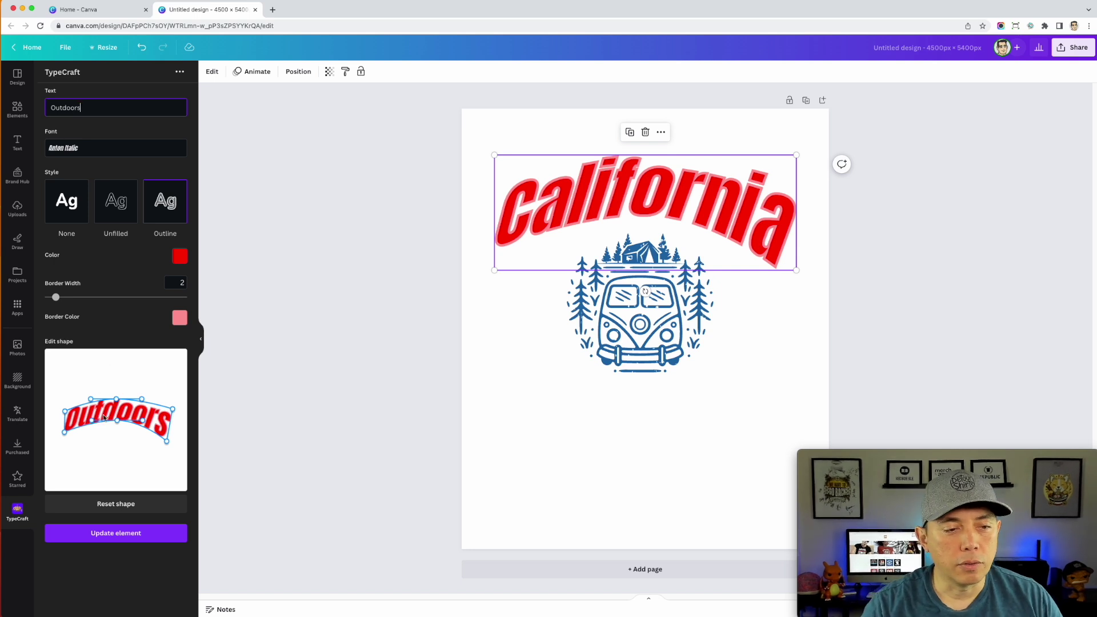
{"action": "left_click", "coordinate": [114, 533]}
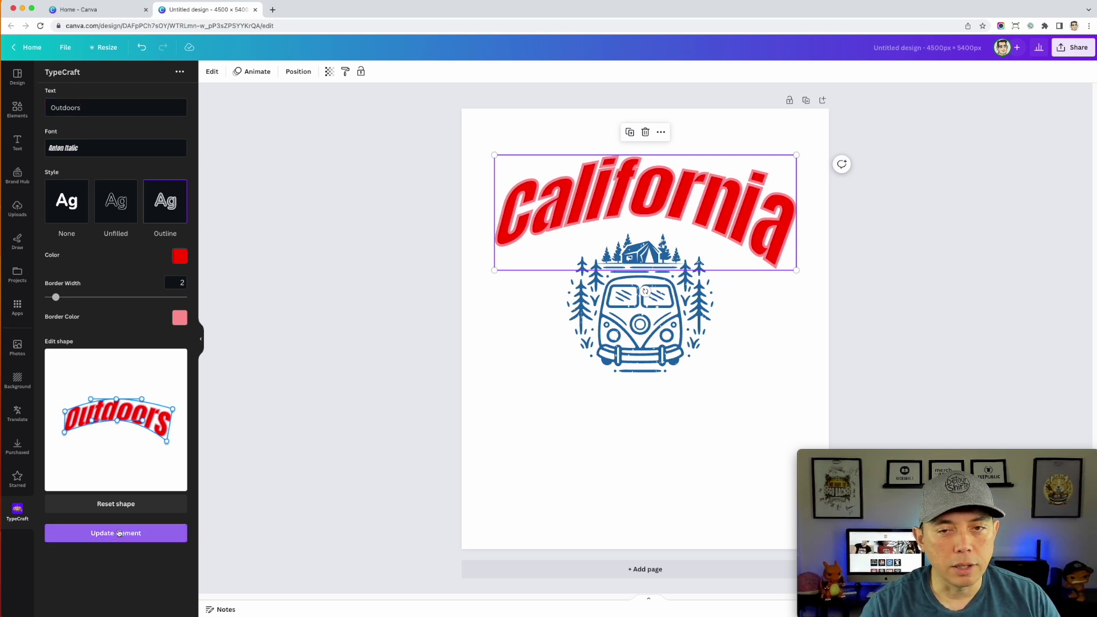
{"action": "left_click", "coordinate": [762, 147]}
{"action": "left_click_drag", "start_coordinate": [707, 224], "coordinate": [707, 229]}
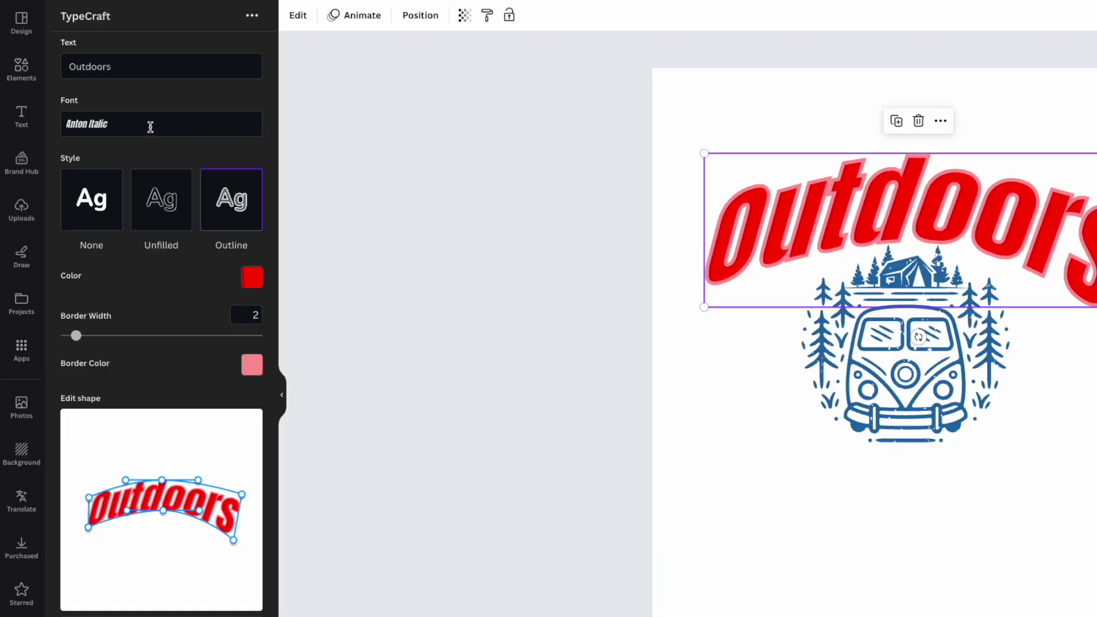
Switch the Outdoors TypeCraft font from Anton Italic to BauhausPro Heavy, then select its wording.
{"action": "left_click", "coordinate": [120, 128]}
{"action": "scroll", "coordinate": [176, 177], "scroll_direction": "down", "scroll_amount": 1}
{"action": "scroll", "coordinate": [176, 188], "scroll_direction": "down", "scroll_amount": 2}
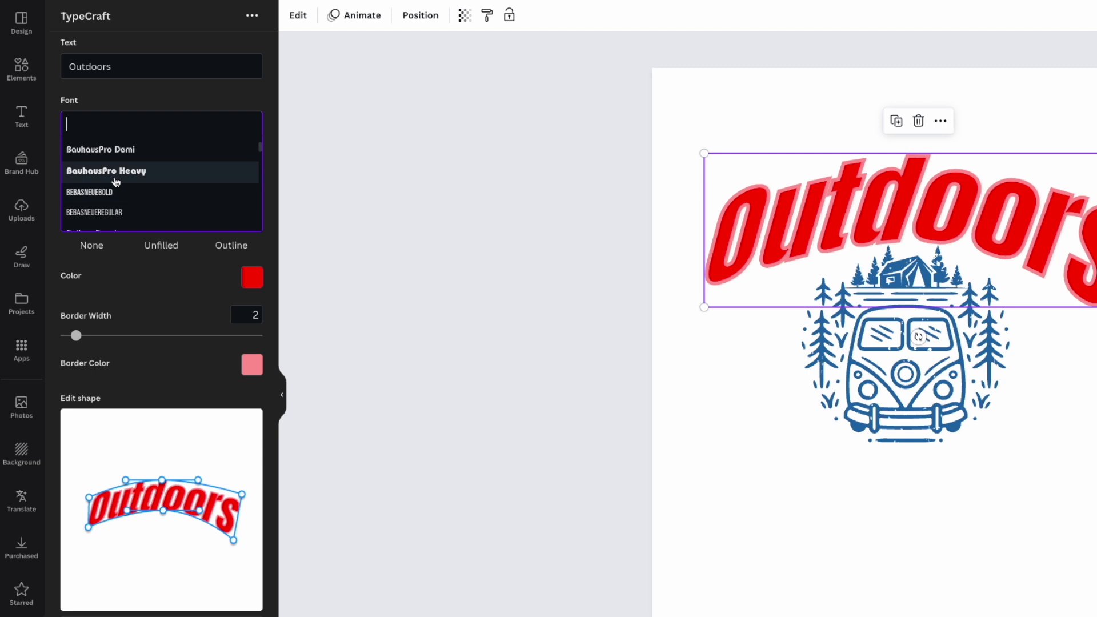
{"action": "left_click", "coordinate": [117, 171]}
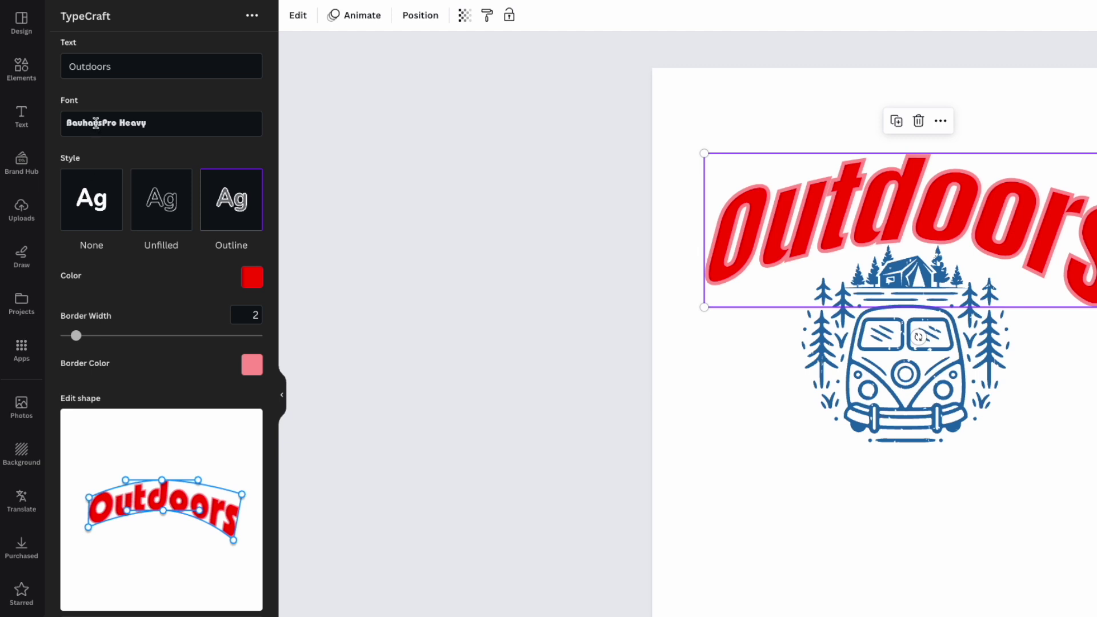
{"action": "double_click", "coordinate": [100, 69]}
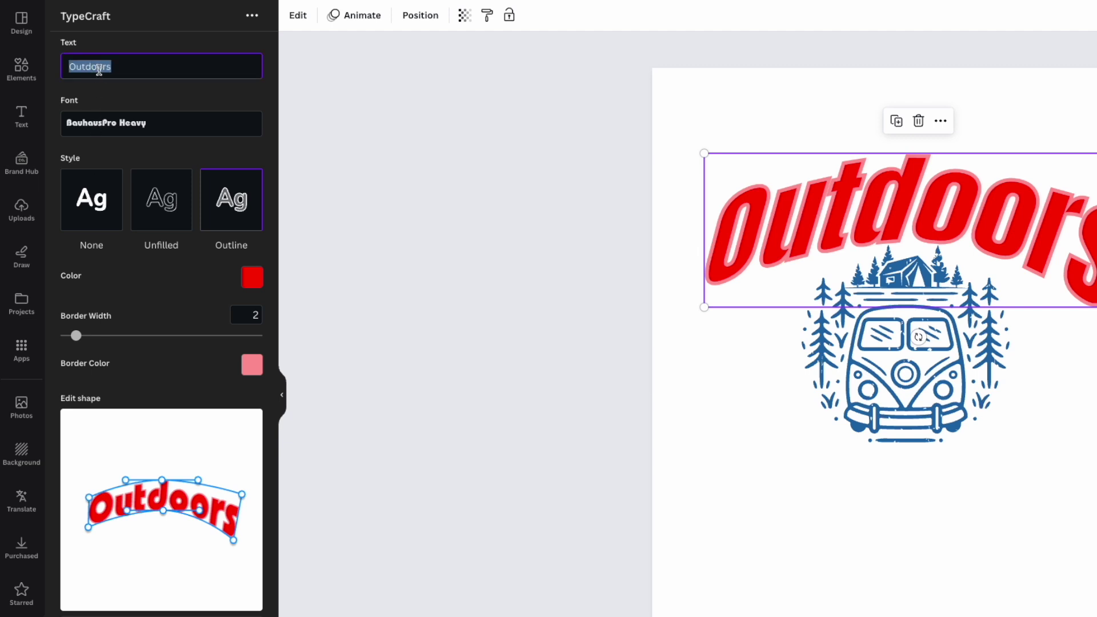
Change the headline wording to 'VINTAGE' and move it up and slightly left above the van.
{"action": "type", "text": "VINTAGE"}
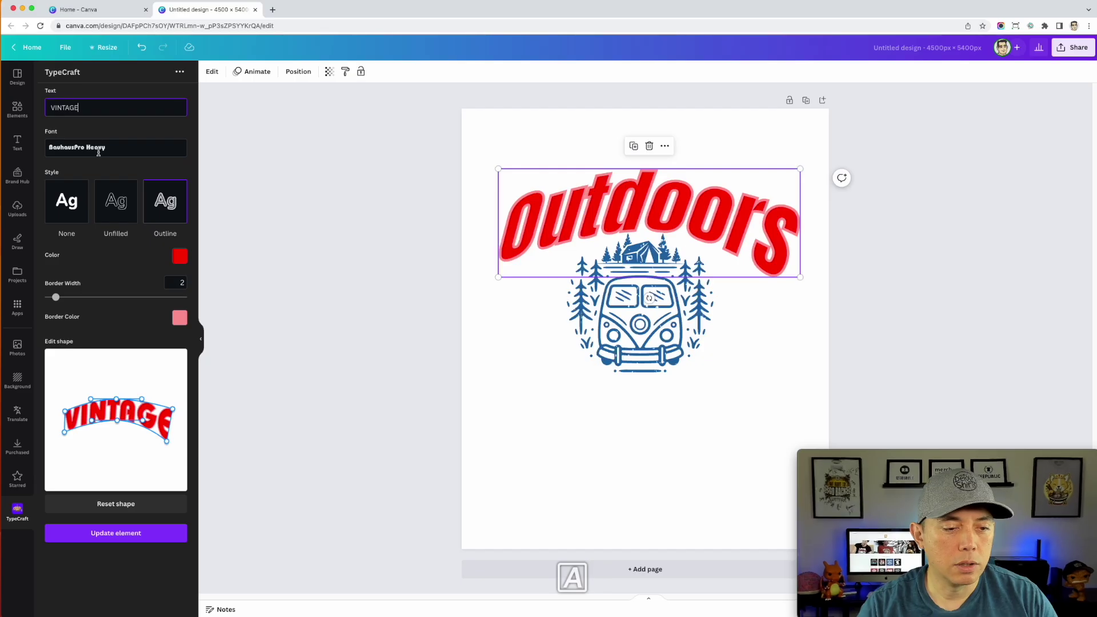
{"action": "left_click", "coordinate": [133, 532]}
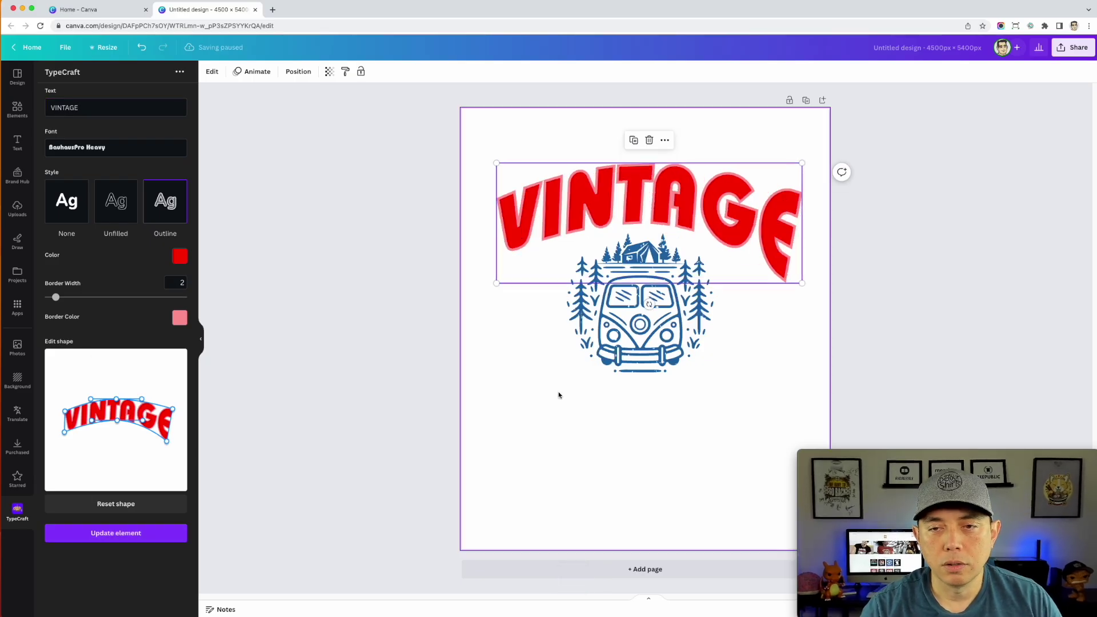
{"action": "left_click_drag", "start_coordinate": [751, 224], "coordinate": [741, 202]}
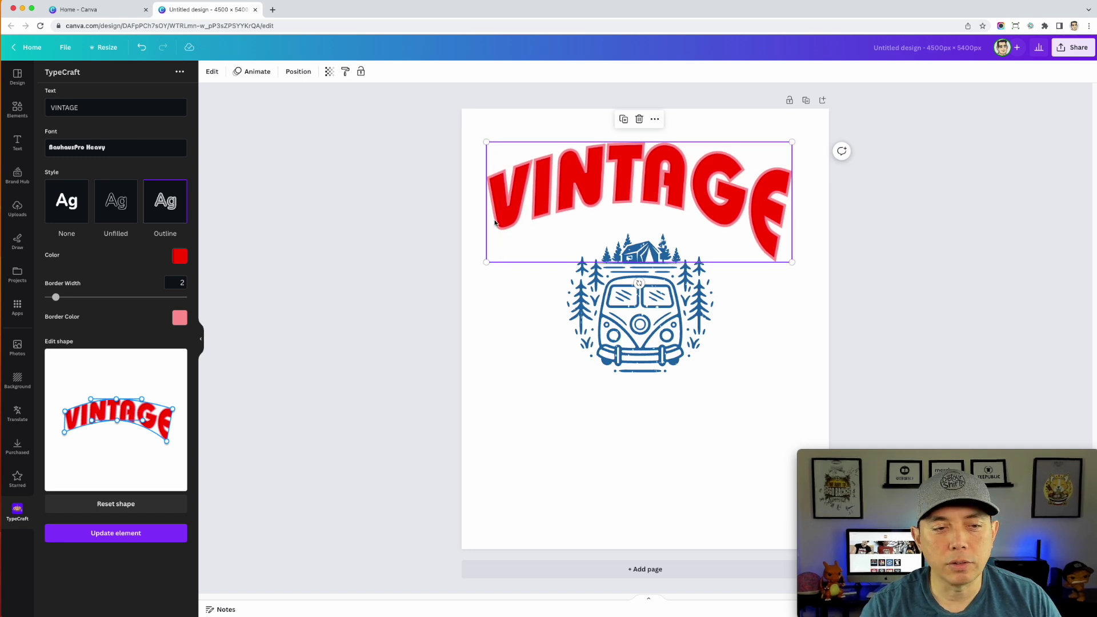
{"action": "left_click", "coordinate": [127, 150]}
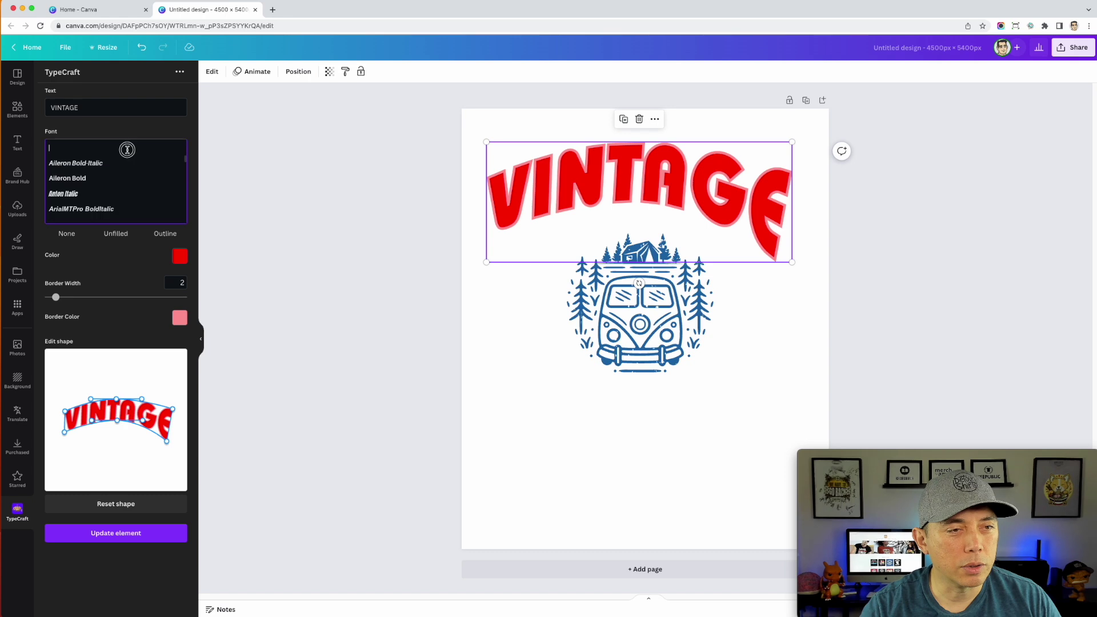
{"action": "scroll", "coordinate": [200, 198], "scroll_direction": "down", "scroll_amount": 6}
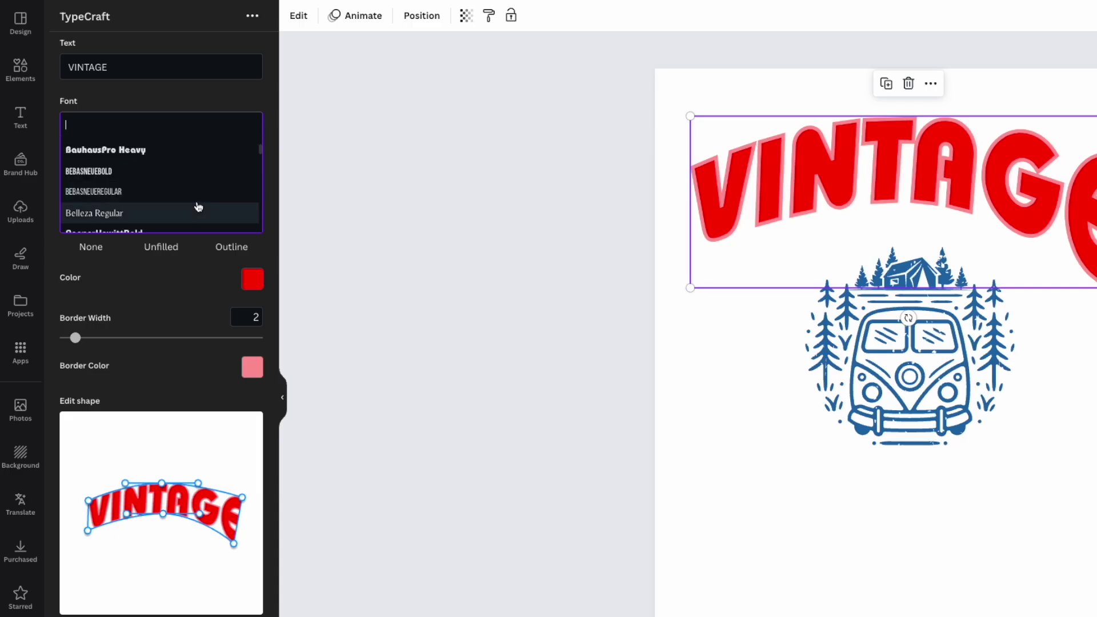
{"action": "scroll", "coordinate": [198, 207], "scroll_direction": "down", "scroll_amount": 1}
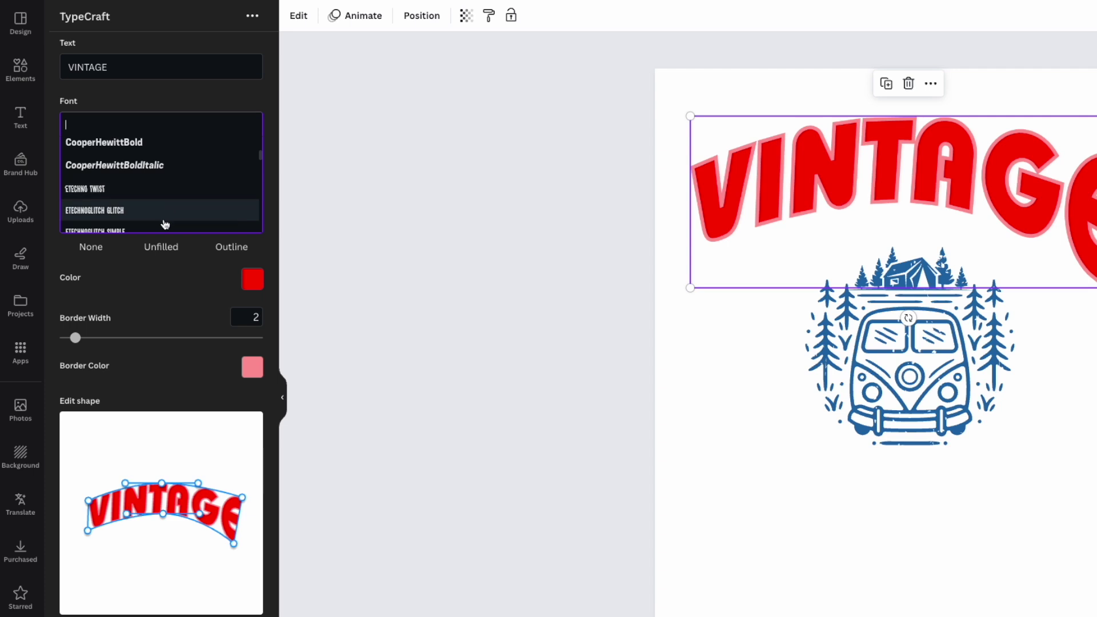
{"action": "left_click", "coordinate": [104, 407]}
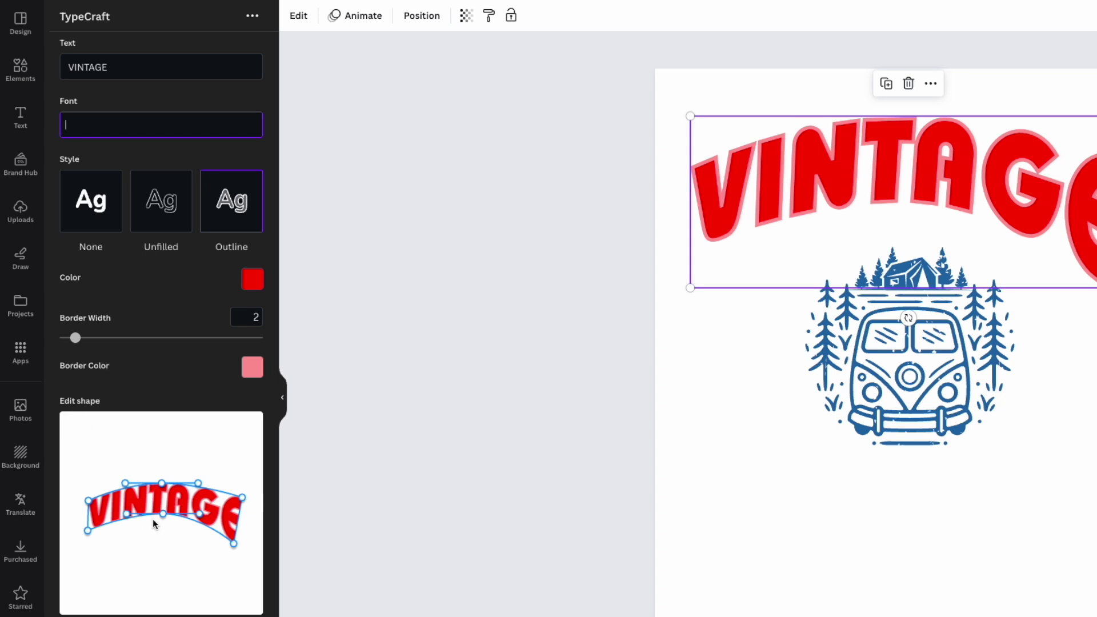
Reshape the VINTAGE warp points into a taller upward arch with a flatter top.
{"action": "left_click_drag", "start_coordinate": [161, 521], "coordinate": [155, 568]}
{"action": "left_click_drag", "start_coordinate": [160, 485], "coordinate": [163, 453]}
{"action": "left_click_drag", "start_coordinate": [244, 498], "coordinate": [234, 491]}
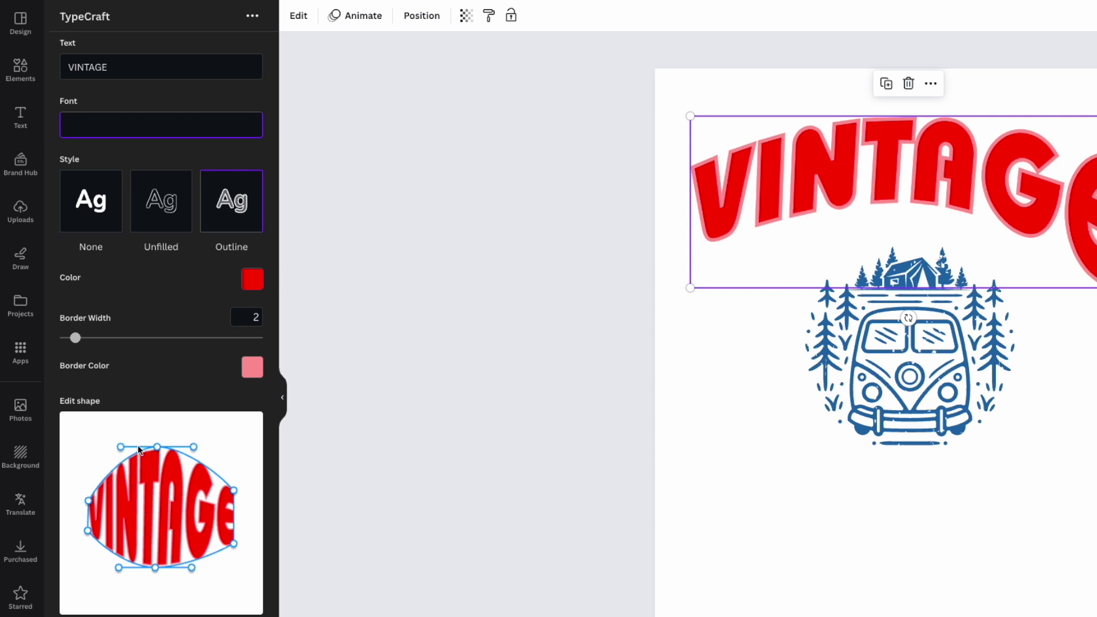
{"action": "left_click_drag", "start_coordinate": [155, 569], "coordinate": [158, 502]}
{"action": "left_click_drag", "start_coordinate": [158, 447], "coordinate": [196, 494]}
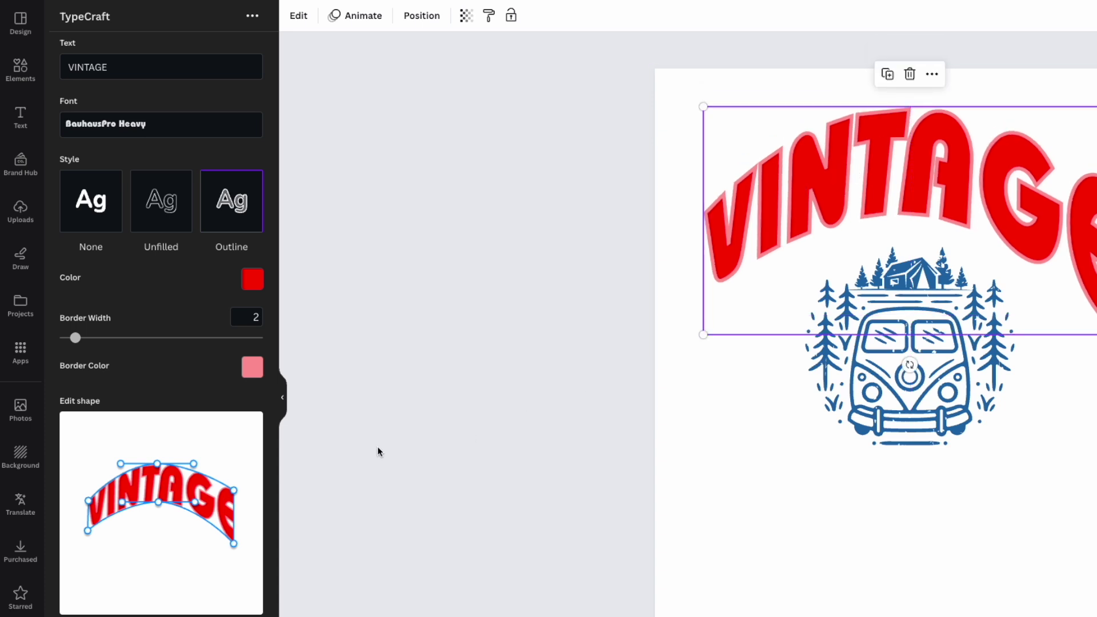
{"action": "left_click_drag", "start_coordinate": [88, 499], "coordinate": [87, 495]}
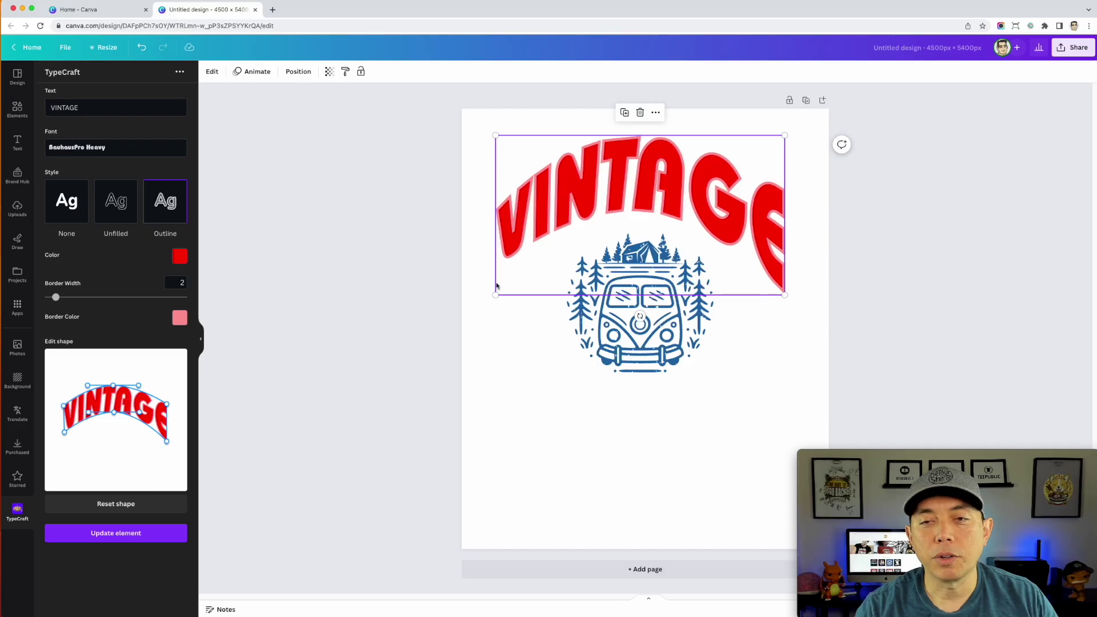
Set the VINTAGE TypeCraft font to Shrikhand Regular from the font list.
{"action": "left_click", "coordinate": [106, 148]}
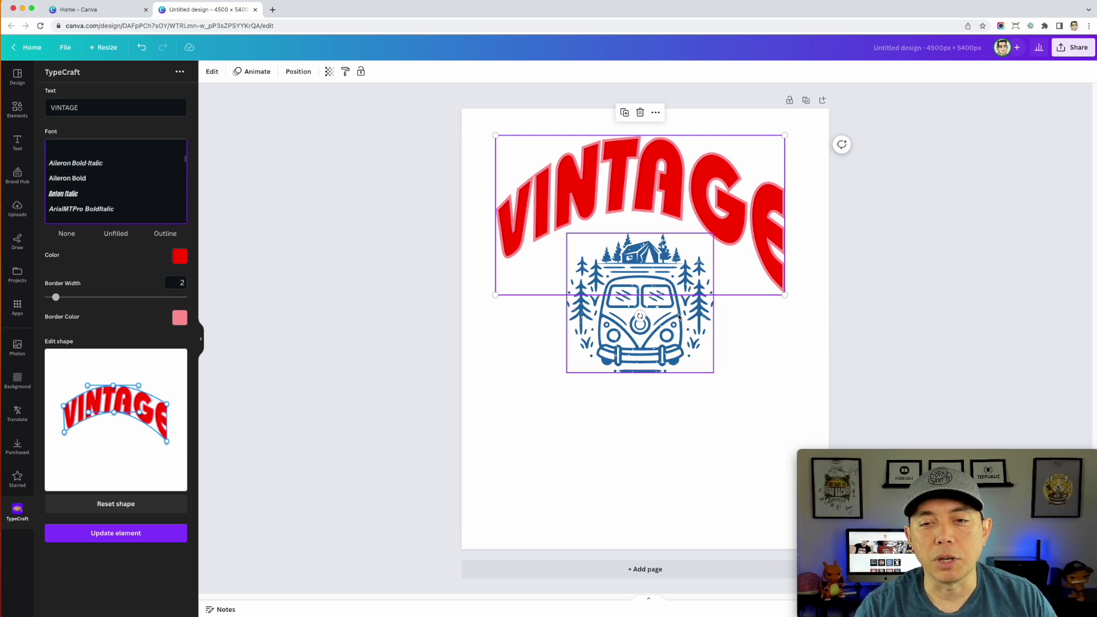
{"action": "scroll", "coordinate": [123, 198], "scroll_direction": "down", "scroll_amount": 3}
{"action": "scroll", "coordinate": [124, 197], "scroll_direction": "down", "scroll_amount": 10}
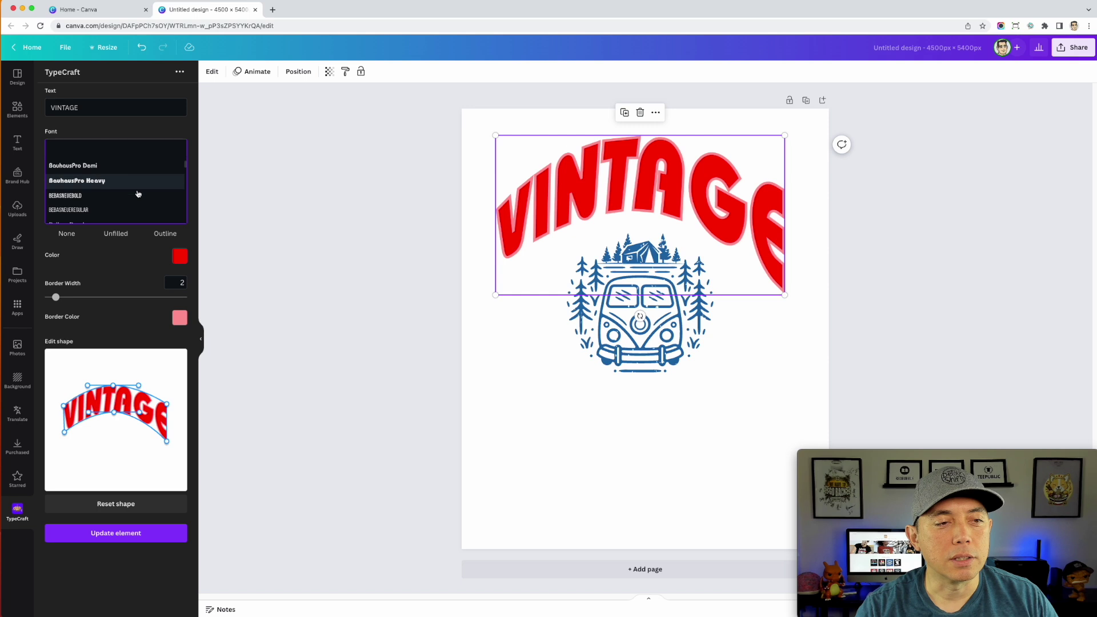
{"action": "scroll", "coordinate": [137, 193], "scroll_direction": "down", "scroll_amount": 5}
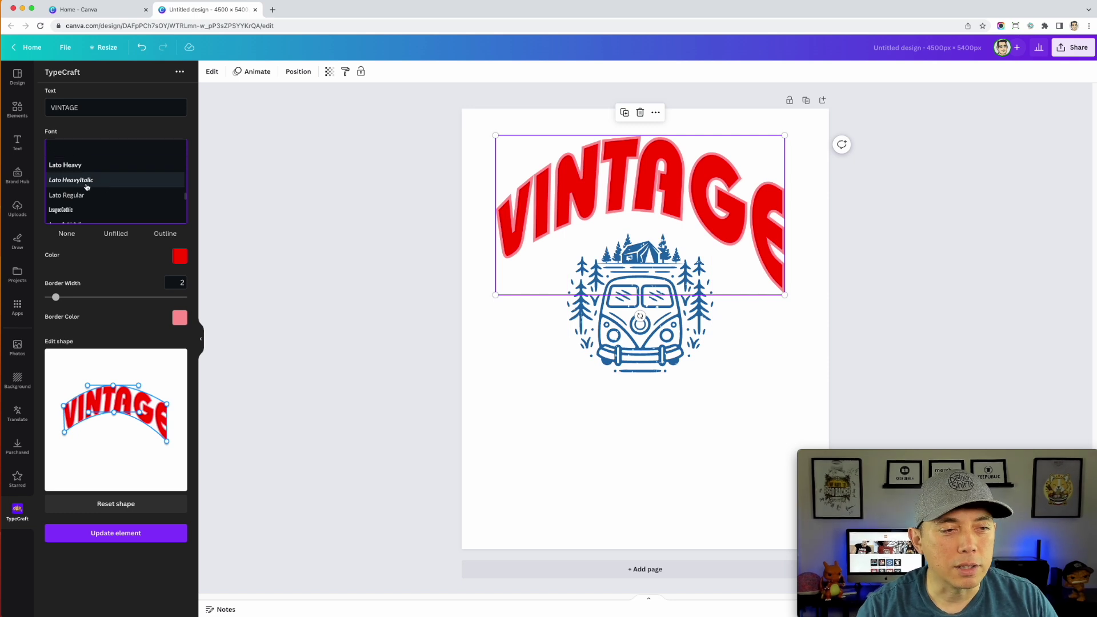
{"action": "scroll", "coordinate": [80, 192], "scroll_direction": "down", "scroll_amount": 4}
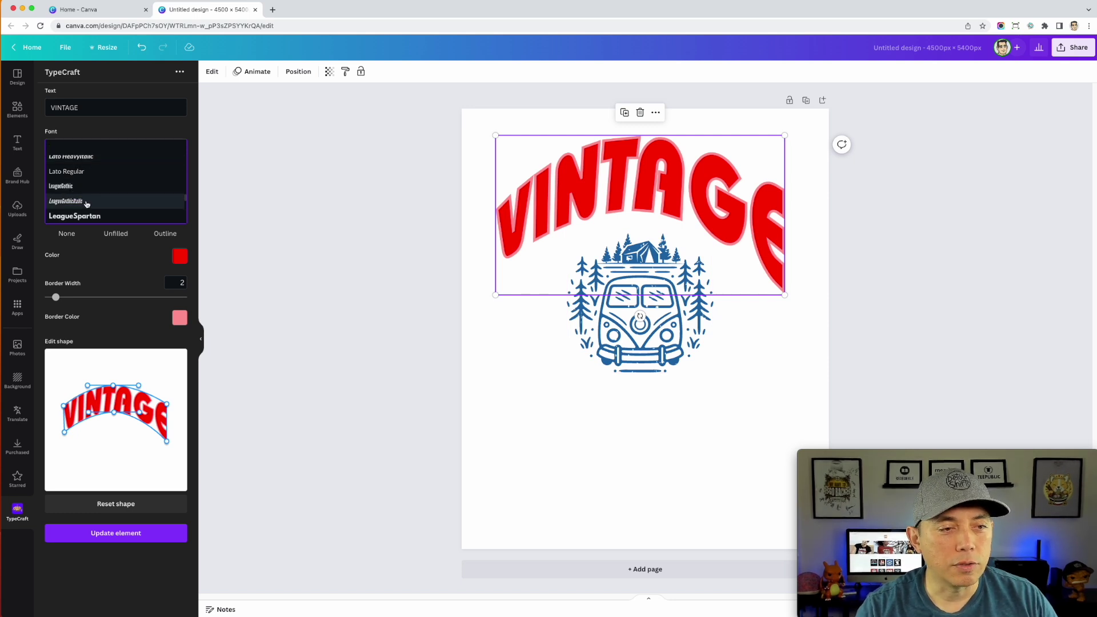
{"action": "scroll", "coordinate": [86, 204], "scroll_direction": "down", "scroll_amount": 5}
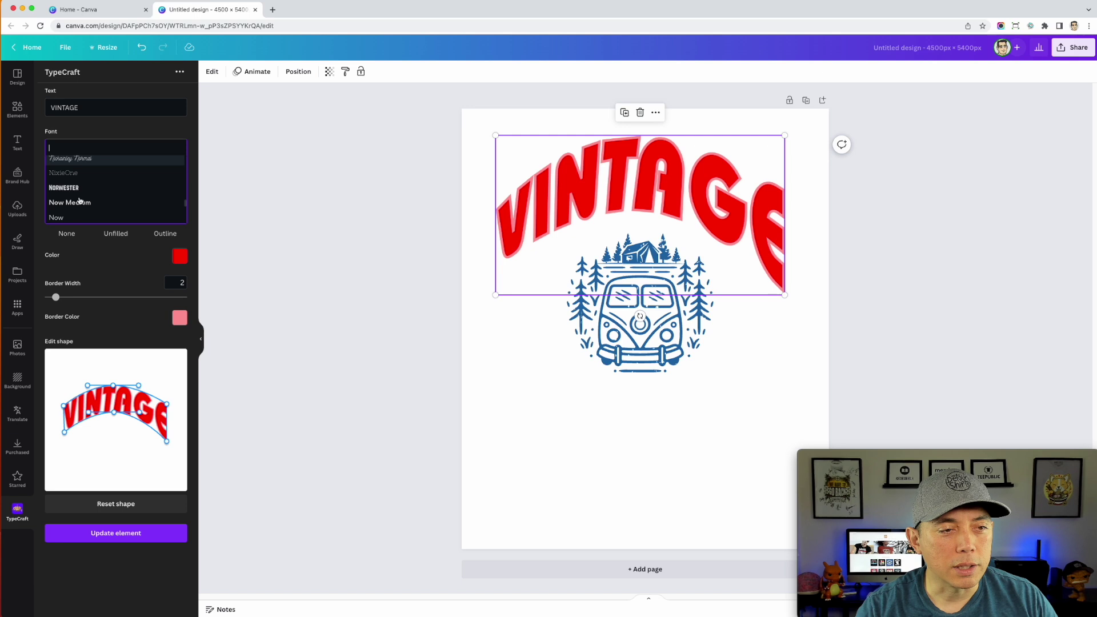
{"action": "scroll", "coordinate": [80, 202], "scroll_direction": "down", "scroll_amount": 3}
{"action": "scroll", "coordinate": [80, 197], "scroll_direction": "down", "scroll_amount": 1}
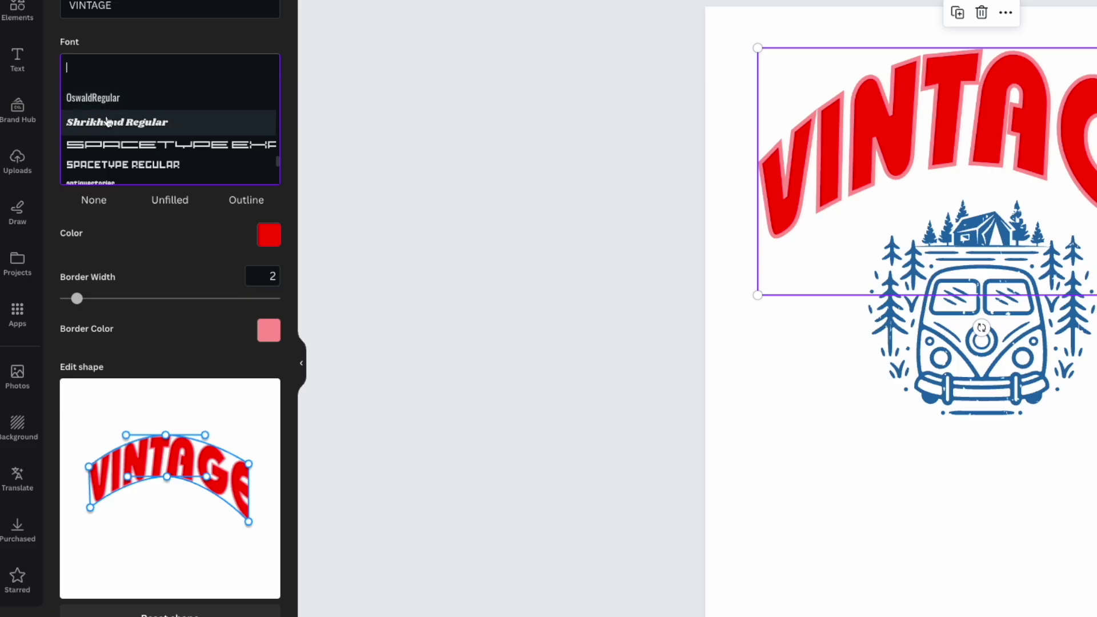
{"action": "scroll", "coordinate": [109, 120], "scroll_direction": "down", "scroll_amount": 2}
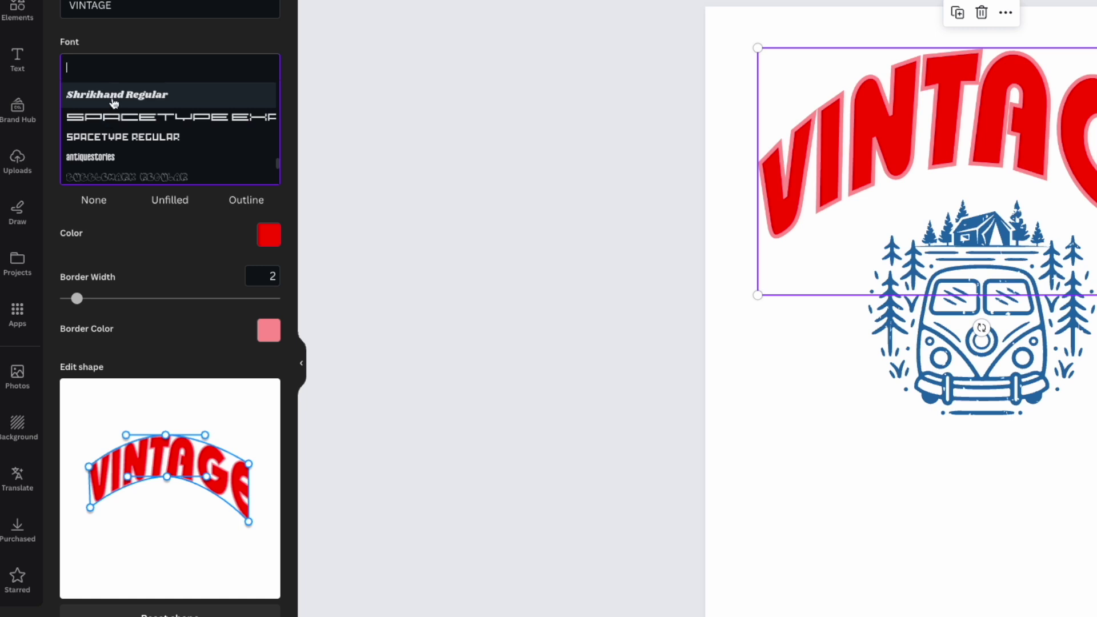
{"action": "left_click", "coordinate": [114, 95]}
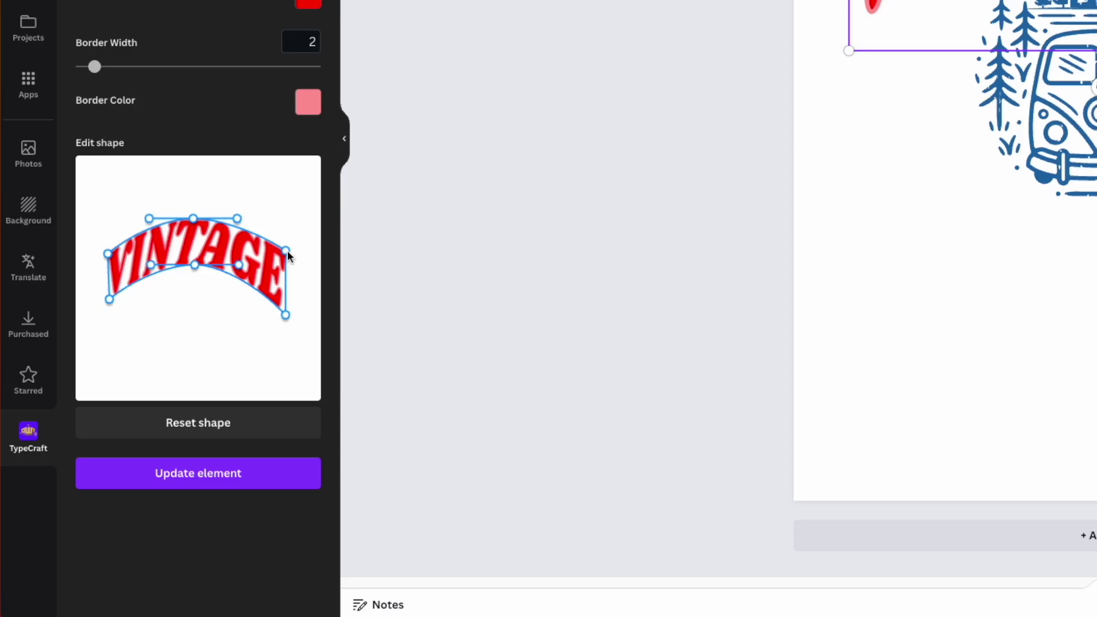
Drag the warp's corners and top-edge handles so VINTAGE waves like a flag rising rightward.
{"action": "left_click_drag", "start_coordinate": [287, 252], "coordinate": [291, 226]}
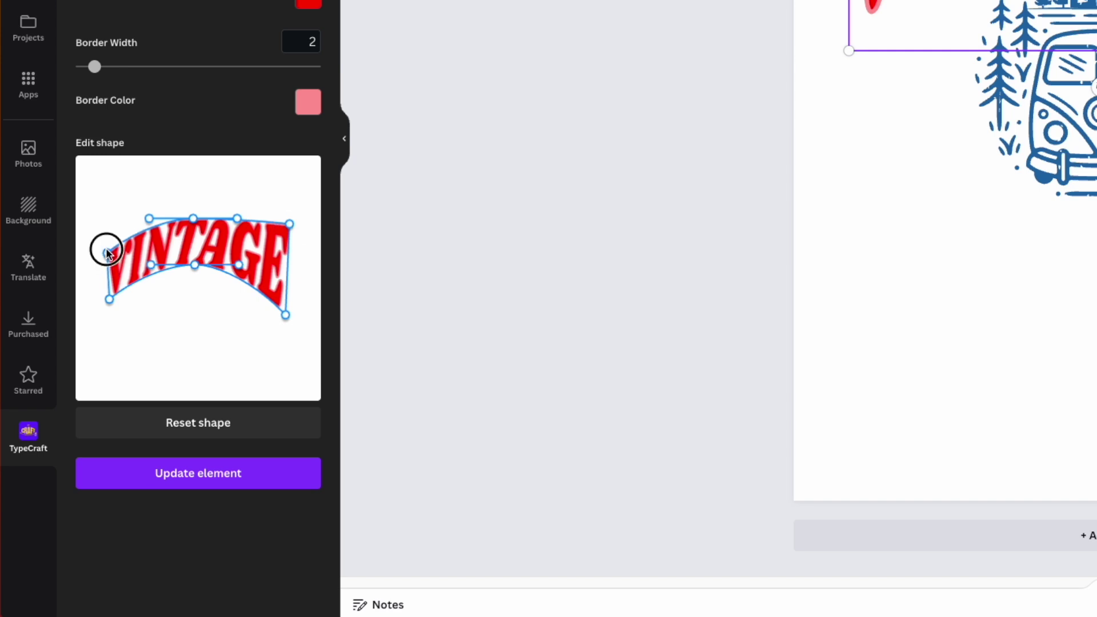
{"action": "left_click_drag", "start_coordinate": [107, 253], "coordinate": [109, 223]}
{"action": "left_click_drag", "start_coordinate": [190, 222], "coordinate": [243, 217]}
{"action": "left_click_drag", "start_coordinate": [143, 232], "coordinate": [237, 265]}
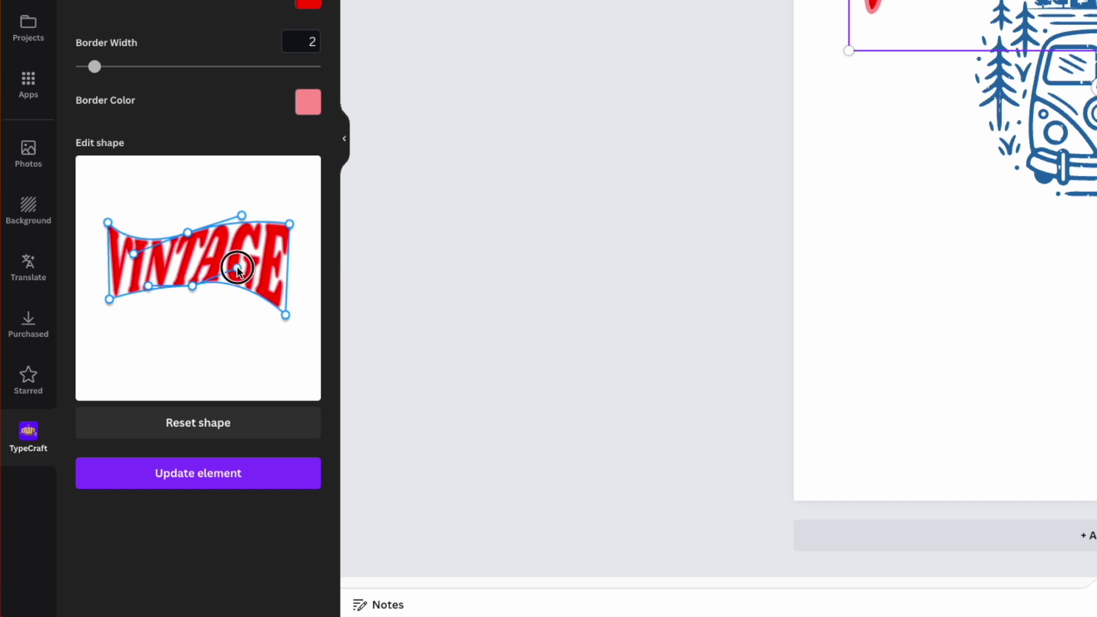
{"action": "left_click_drag", "start_coordinate": [284, 315], "coordinate": [283, 278]}
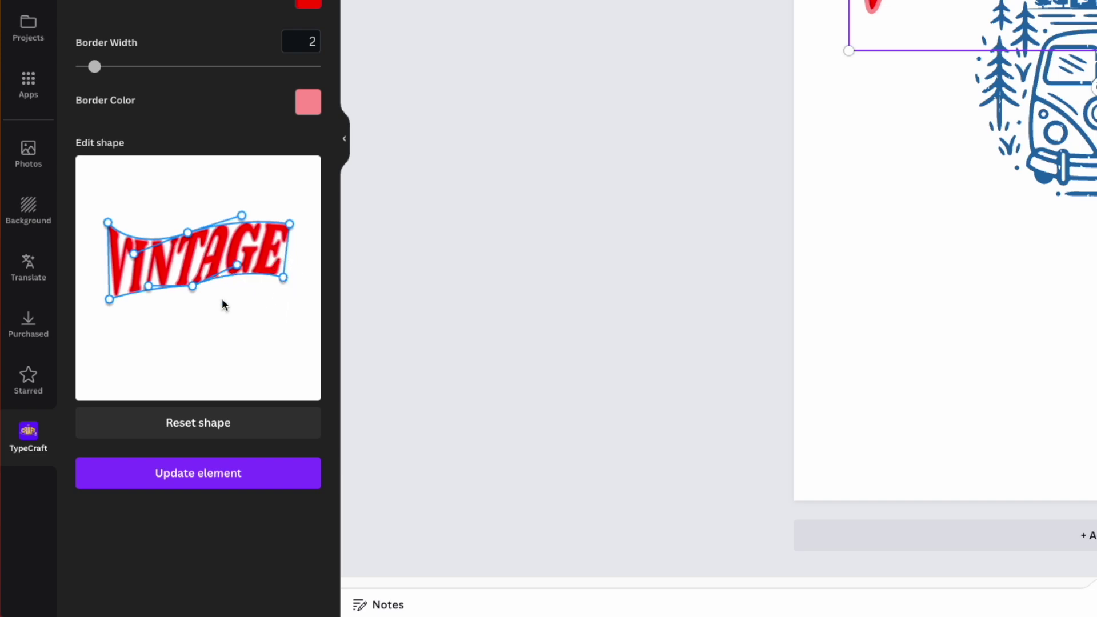
{"action": "left_click_drag", "start_coordinate": [106, 296], "coordinate": [141, 294]}
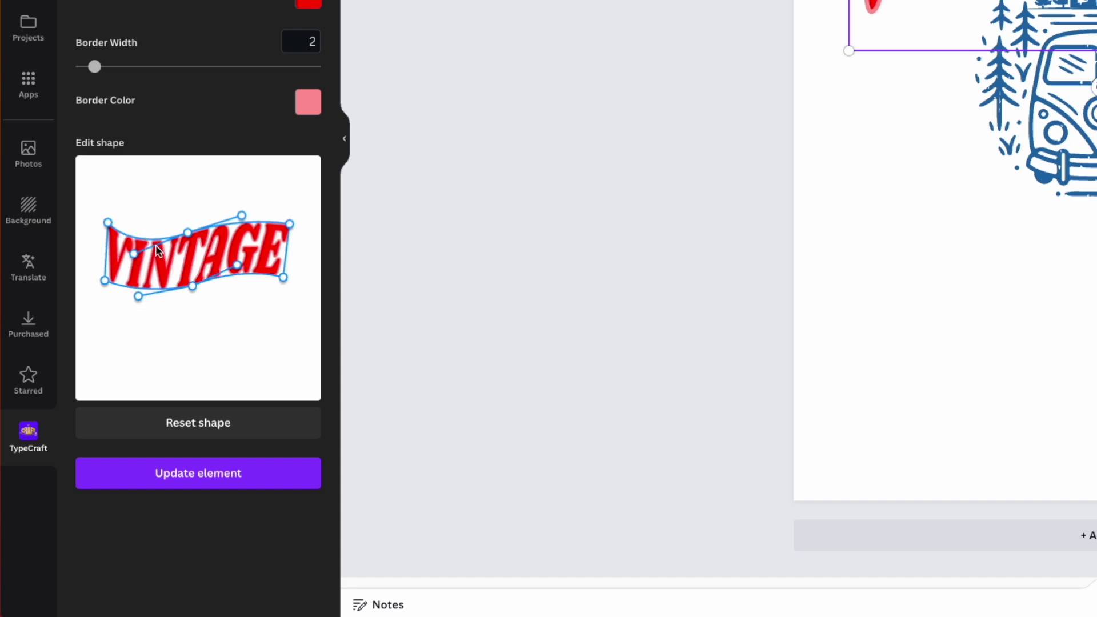
{"action": "left_click_drag", "start_coordinate": [242, 215], "coordinate": [248, 211]}
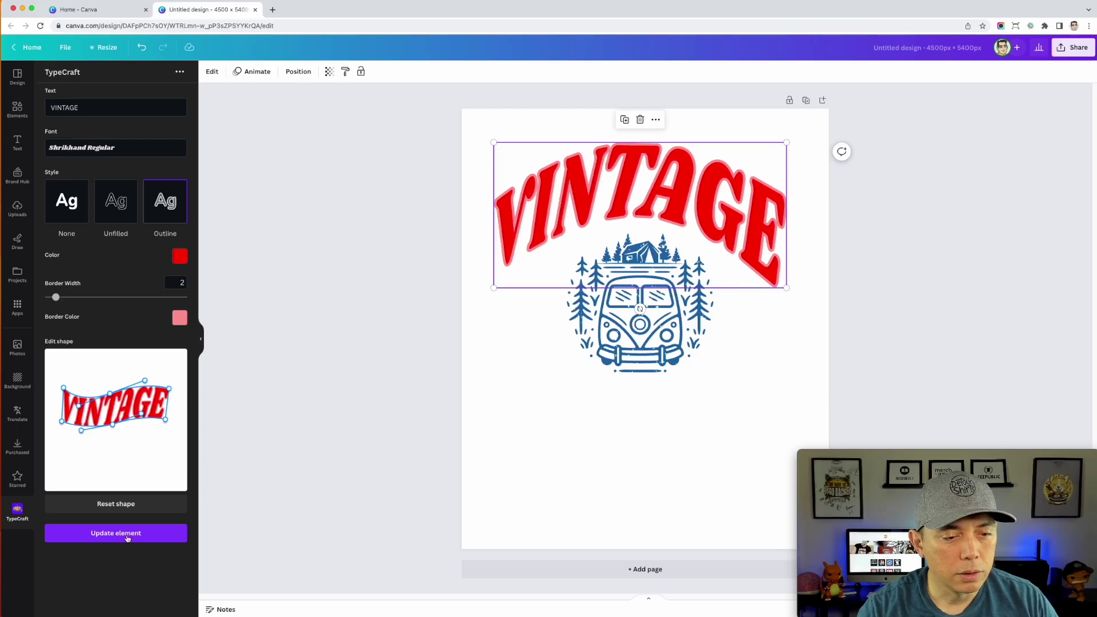
Apply the wavy warp, duplicate VINTAGE into stacked copies below, and select the middle one.
{"action": "left_click", "coordinate": [217, 477]}
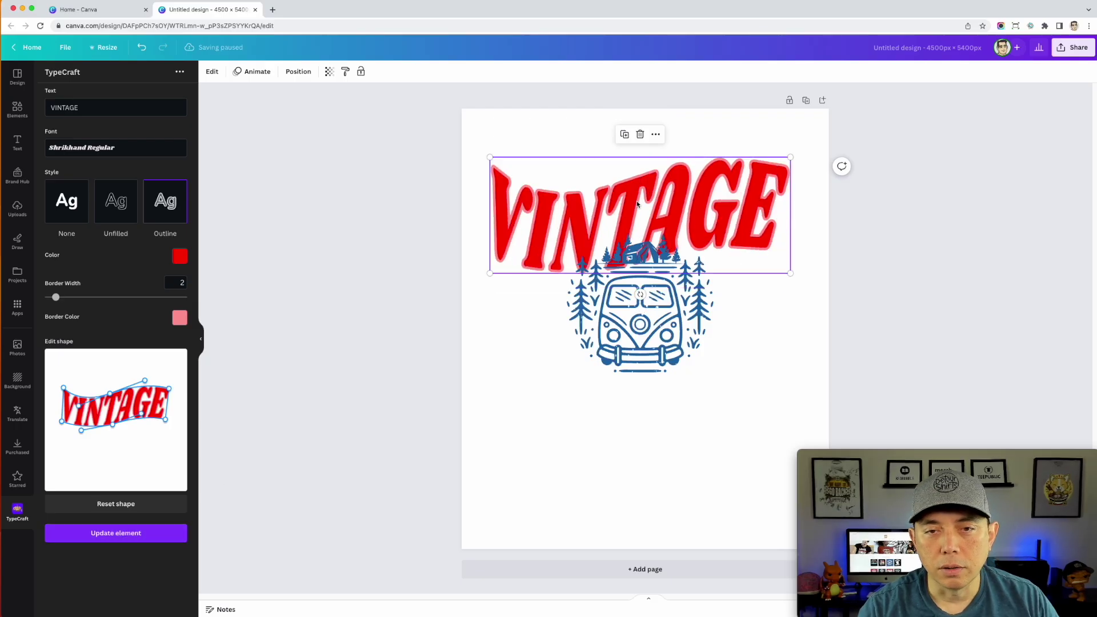
{"action": "left_click", "coordinate": [606, 181]}
{"action": "left_click_drag", "start_coordinate": [607, 182], "coordinate": [596, 367]}
{"action": "left_click", "coordinate": [502, 147]}
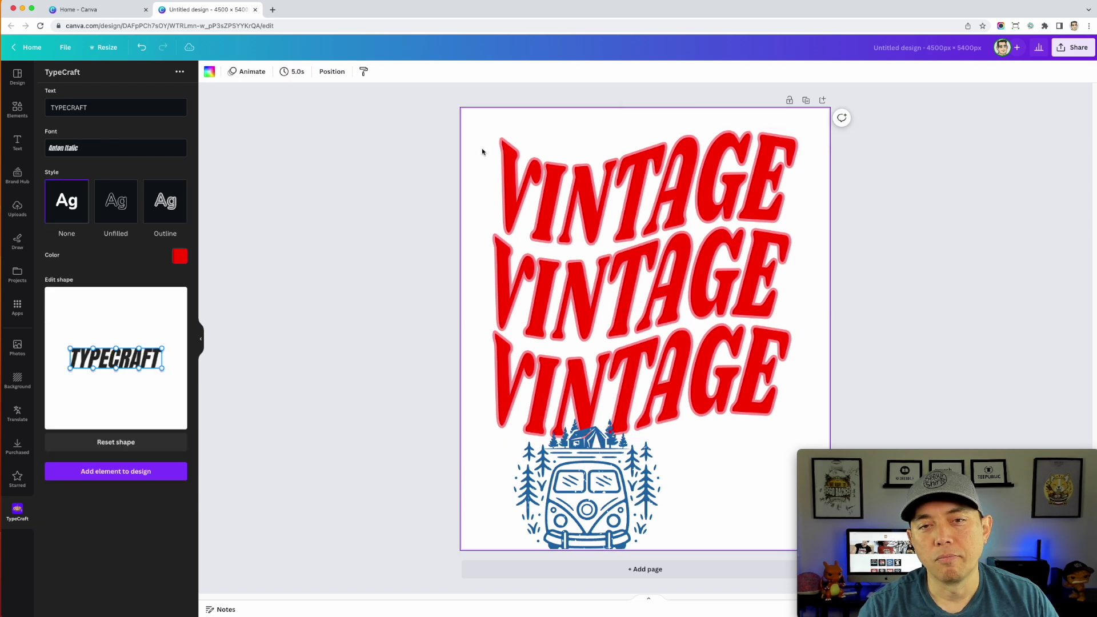
{"action": "left_click", "coordinate": [623, 288]}
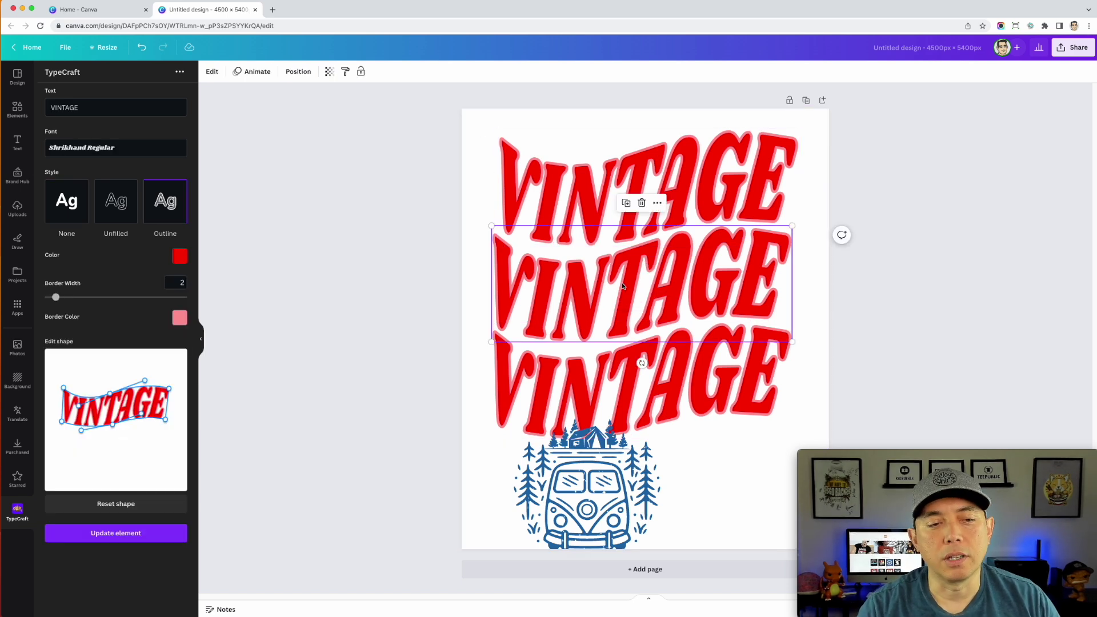
Make the middle VINTAGE light pink (#ffadad).
{"action": "left_click", "coordinate": [180, 256]}
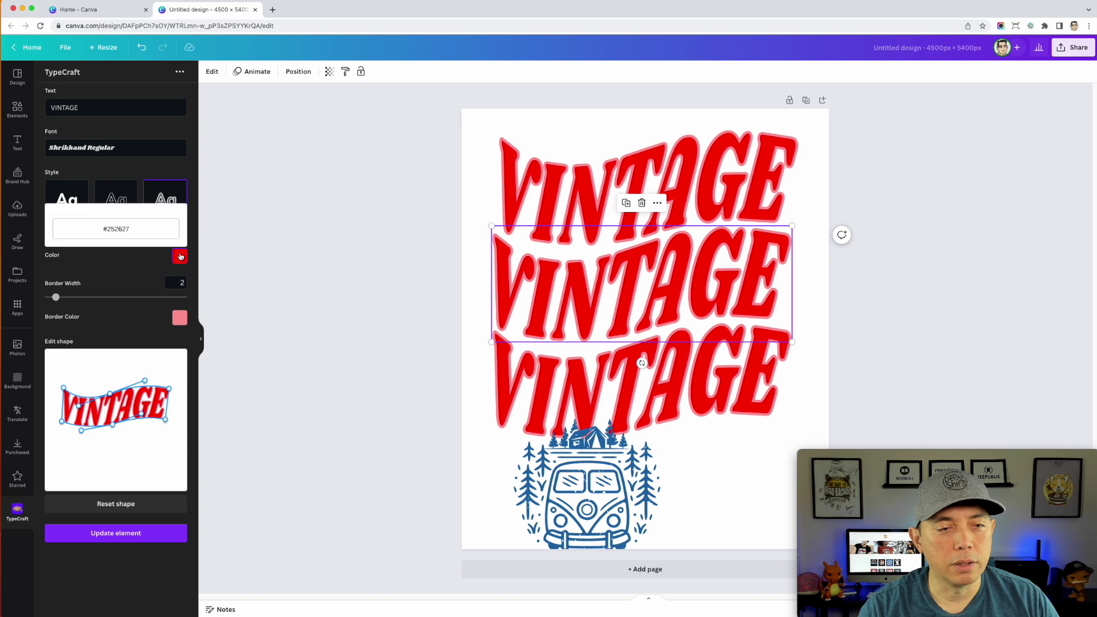
{"action": "left_click_drag", "start_coordinate": [108, 150], "coordinate": [96, 140]}
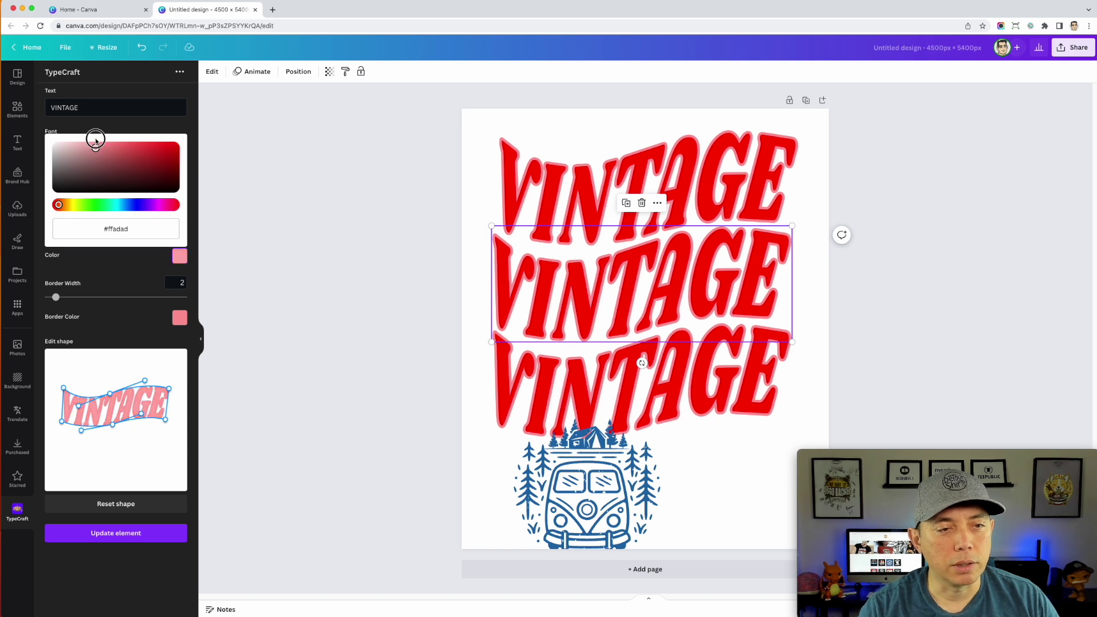
{"action": "left_click", "coordinate": [116, 533]}
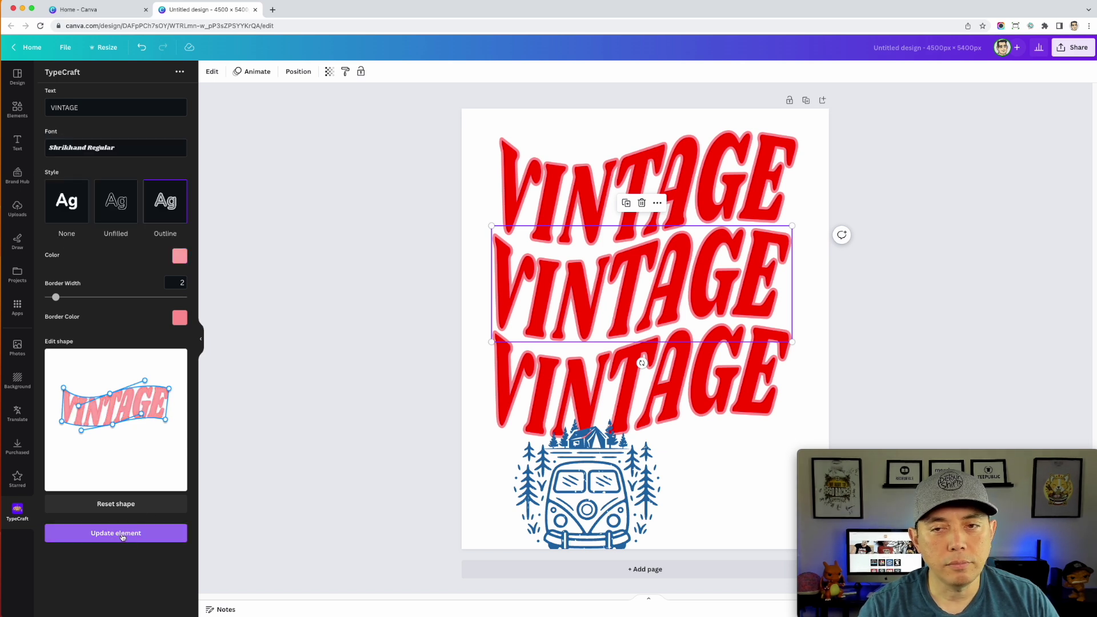
Make the bottom VINTAGE orange #ffa24c, then move the camper van up and right.
{"action": "left_click", "coordinate": [612, 326]}
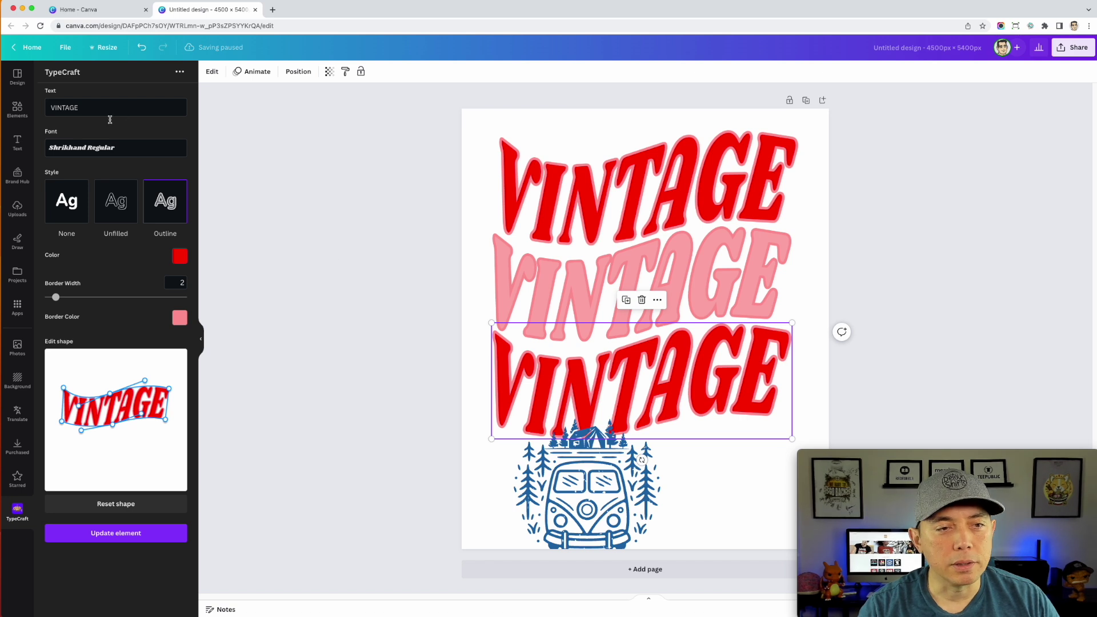
{"action": "left_click", "coordinate": [179, 256]}
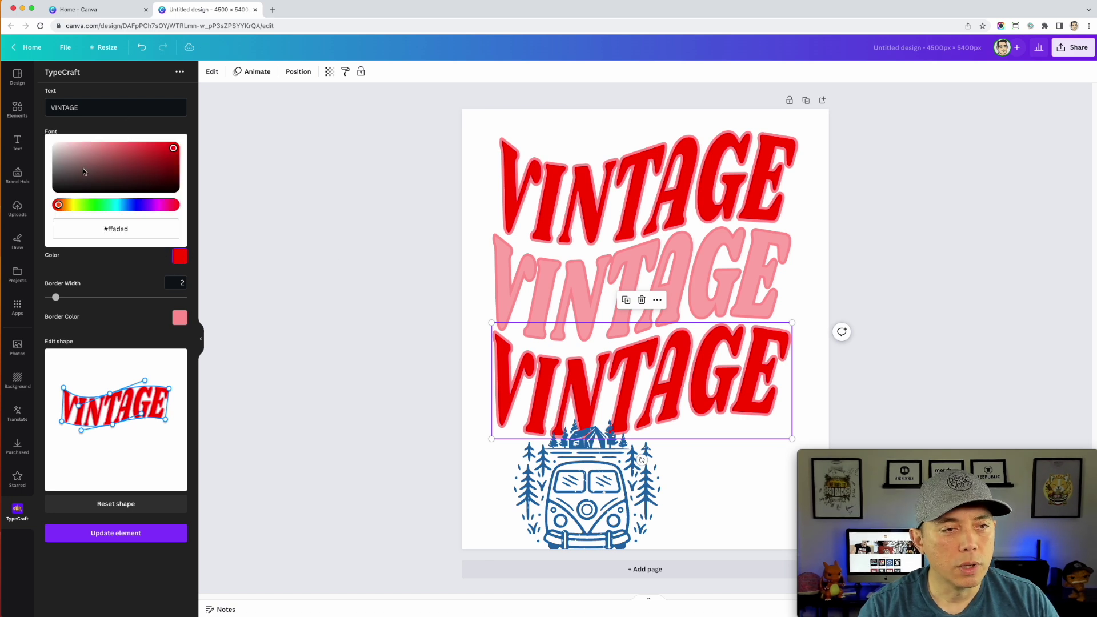
{"action": "left_click", "coordinate": [109, 148]}
{"action": "left_click_drag", "start_coordinate": [58, 205], "coordinate": [67, 206]}
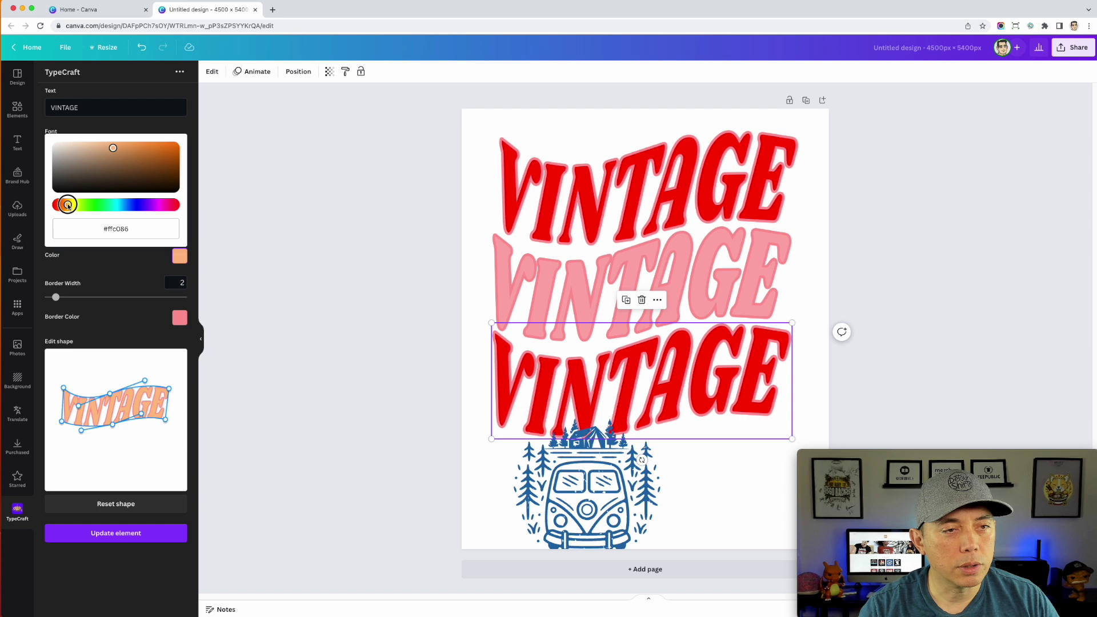
{"action": "left_click", "coordinate": [139, 148]}
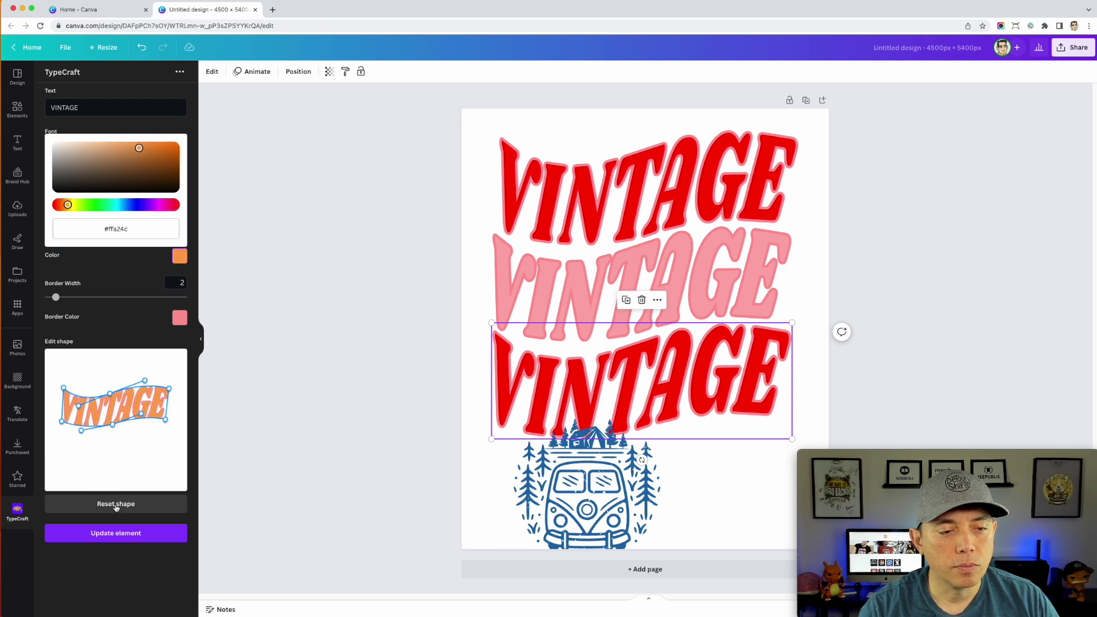
{"action": "left_click", "coordinate": [116, 533]}
{"action": "left_click_drag", "start_coordinate": [694, 399], "coordinate": [693, 400]}
{"action": "left_click_drag", "start_coordinate": [646, 485], "coordinate": [782, 460]}
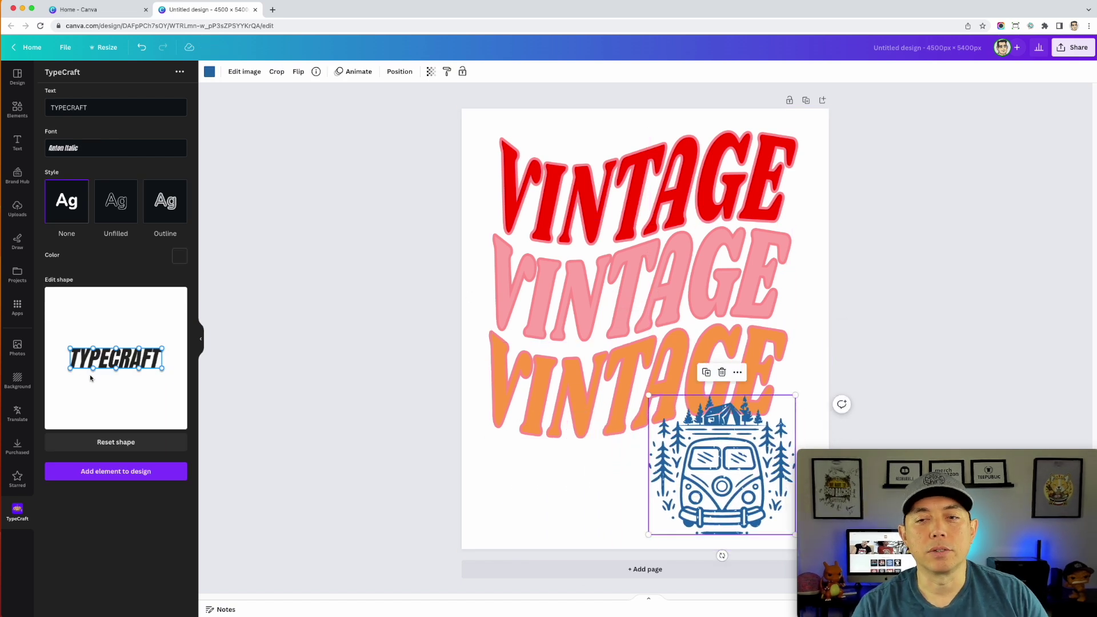